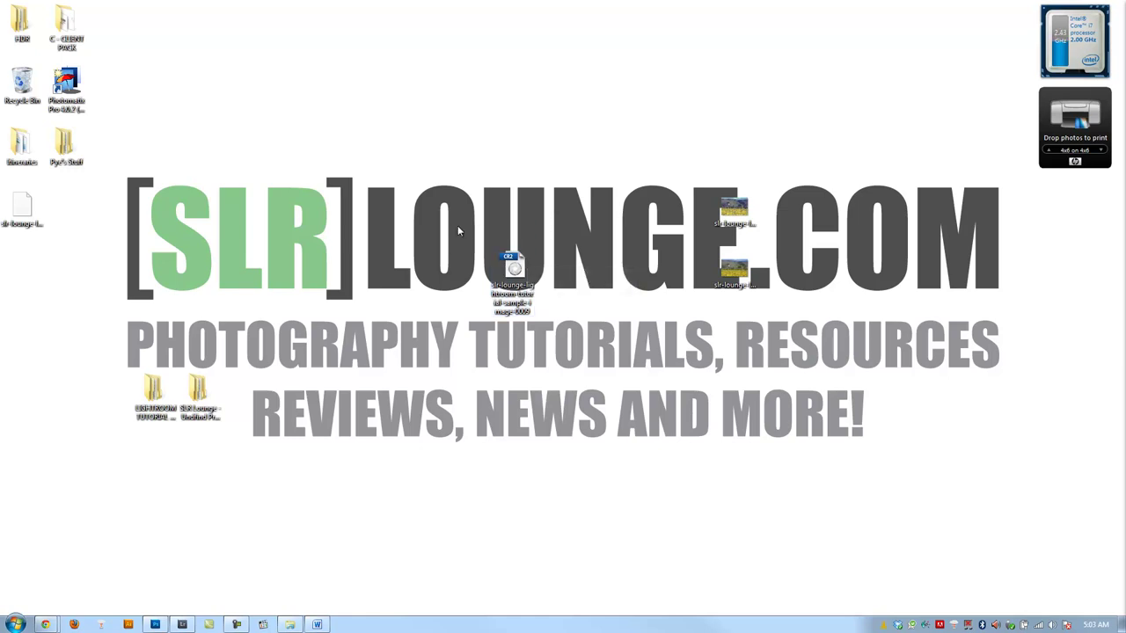
Open the desktop raw file slr-lounge-lightroom-tutorial-sample-image-0009 in Photoshop's Camera Raw.
drag(458, 230, 568, 341)
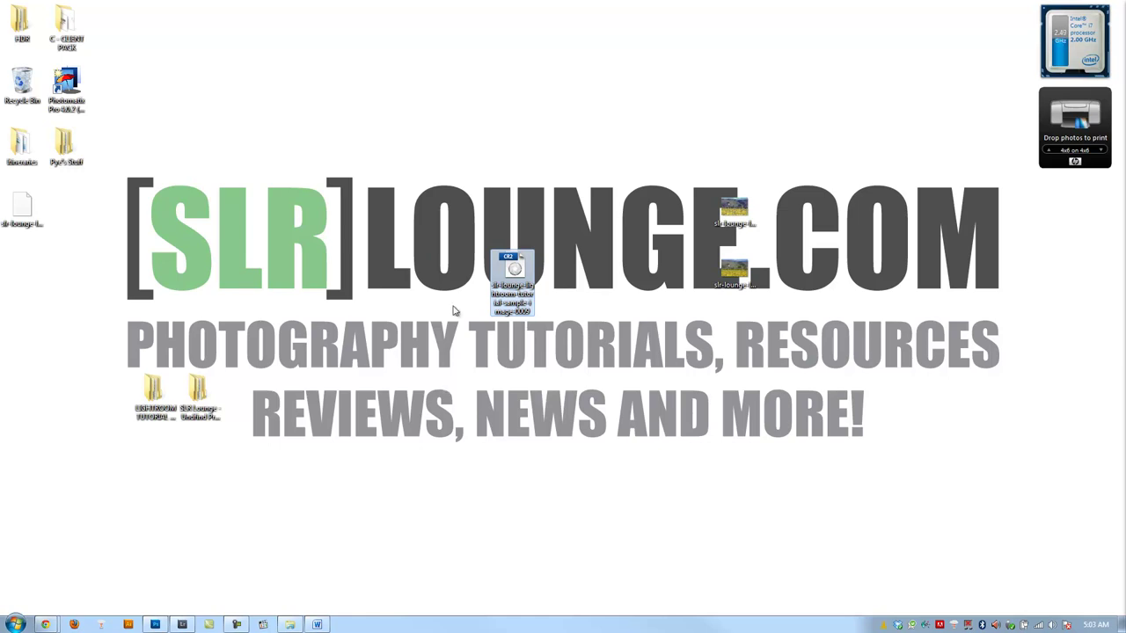
drag(509, 283, 155, 623)
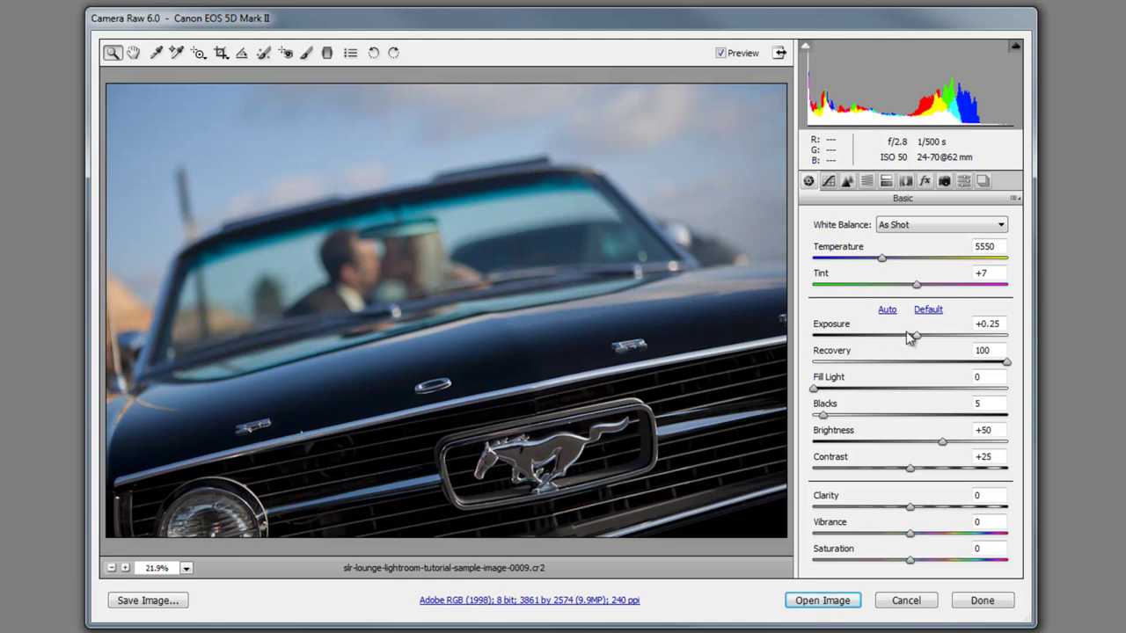
Set the photo's Exposure to -0.15 and its Blacks to 0.
drag(915, 338, 909, 341)
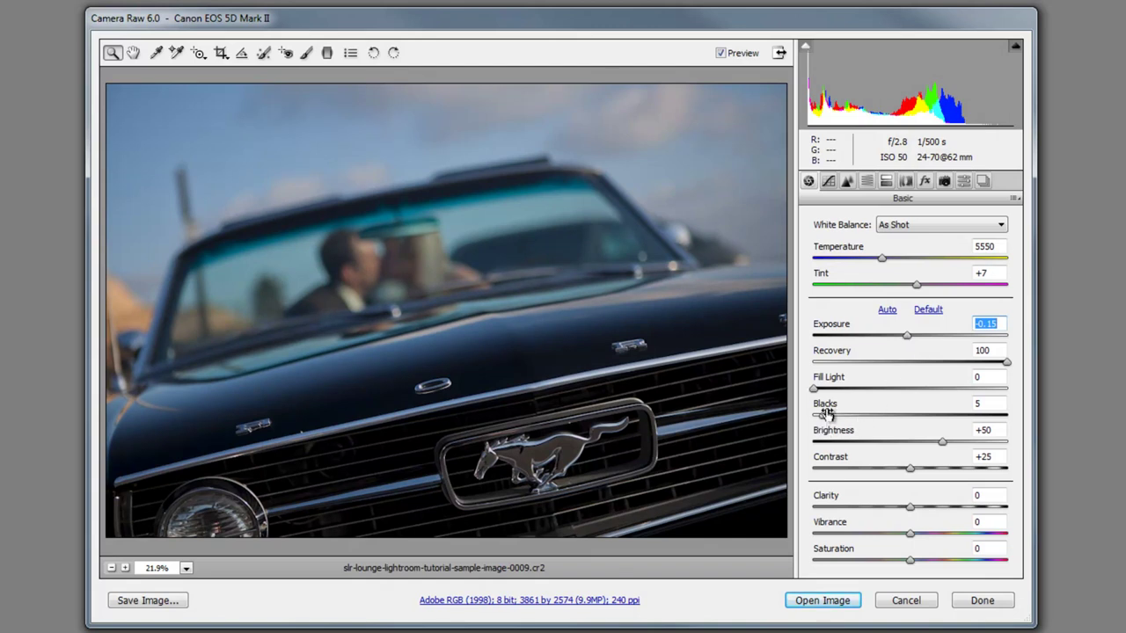
drag(823, 415, 817, 413)
key(shift+Up)
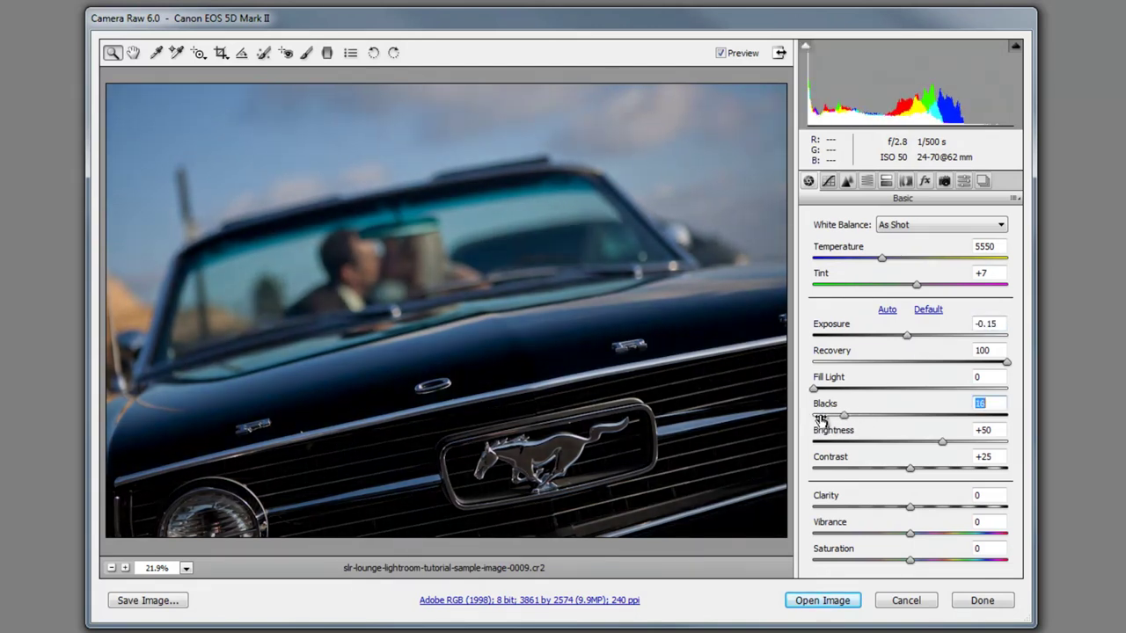
key(Down)
key(Down)
key(Down)
key(Down)
key(Down)
key(Down)
key(Down)
key(Down)
key(Down)
key(Down)
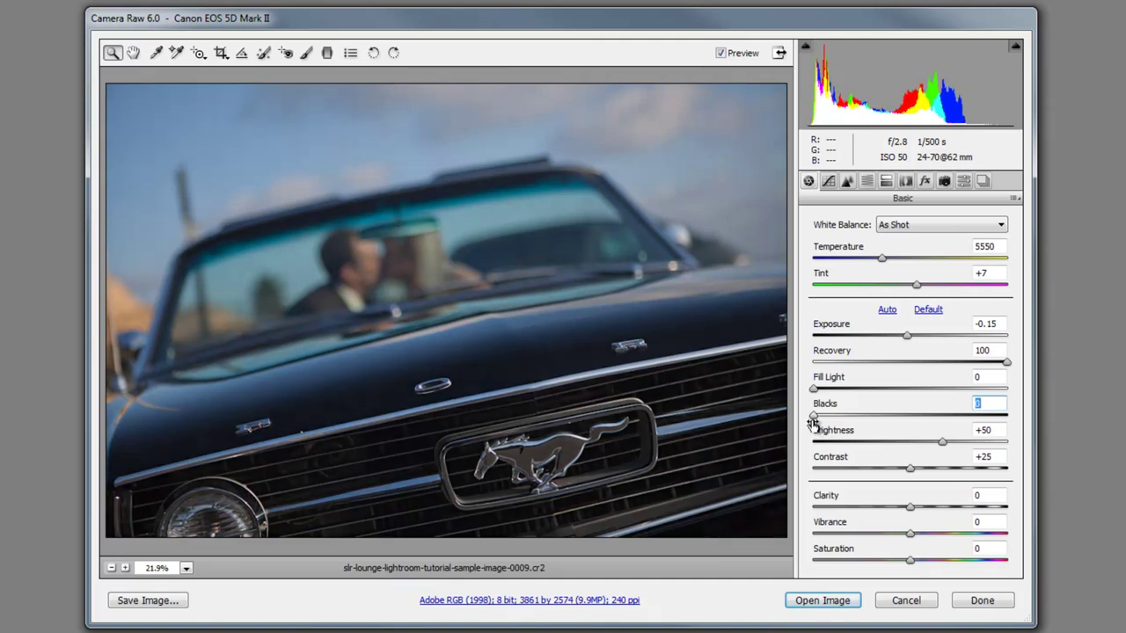
Set Contrast to +52, Clarity and Vibrance to +19 each, and the white balance Temperature to 5850.
click(946, 471)
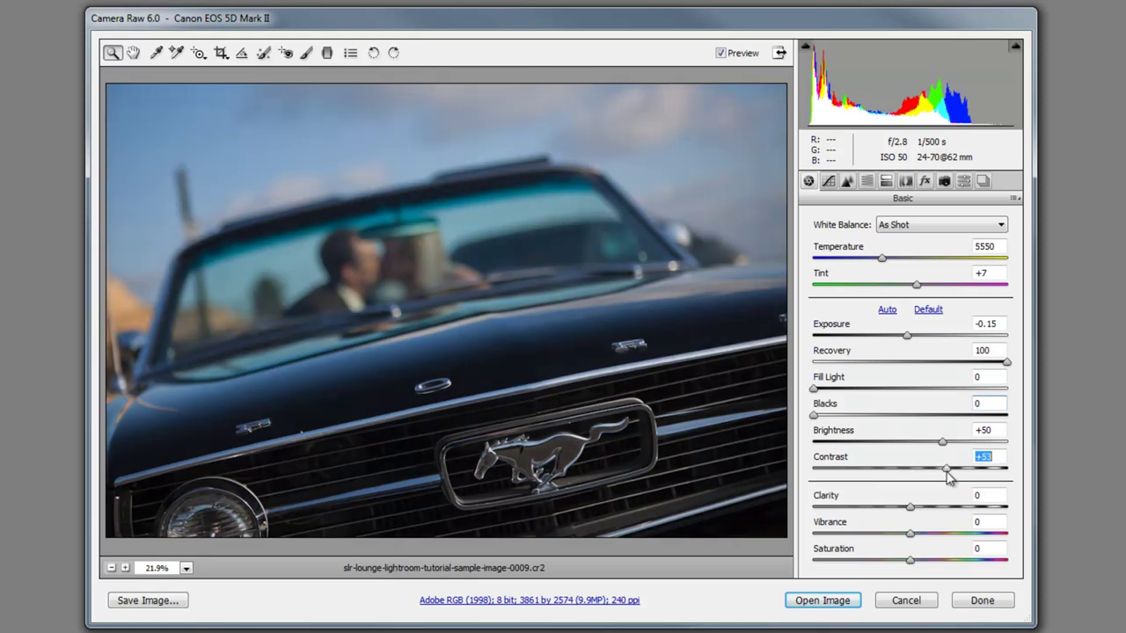
mouse_move(953, 472)
mouse_down()
mouse_move(962, 476)
mouse_move(944, 472)
mouse_up()
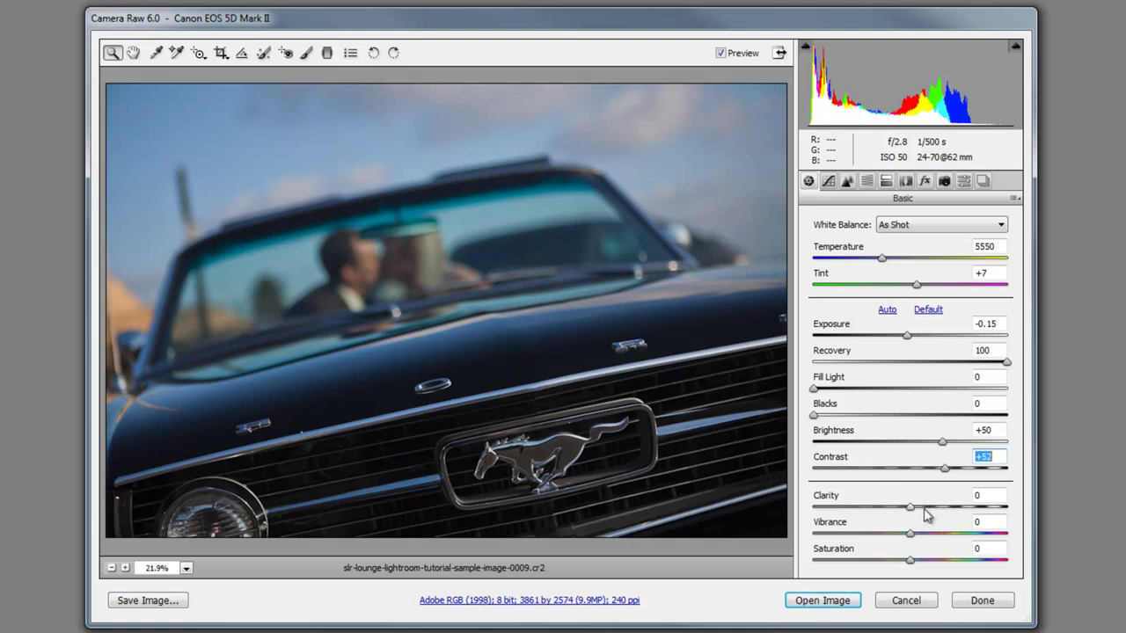
drag(942, 515, 928, 534)
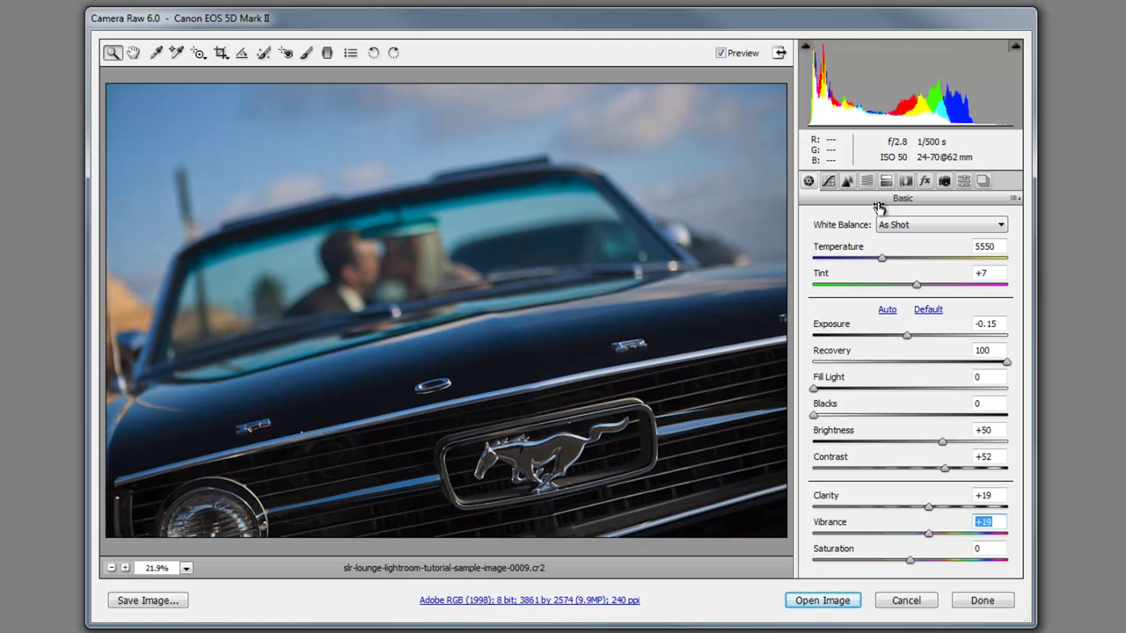
drag(882, 259, 885, 261)
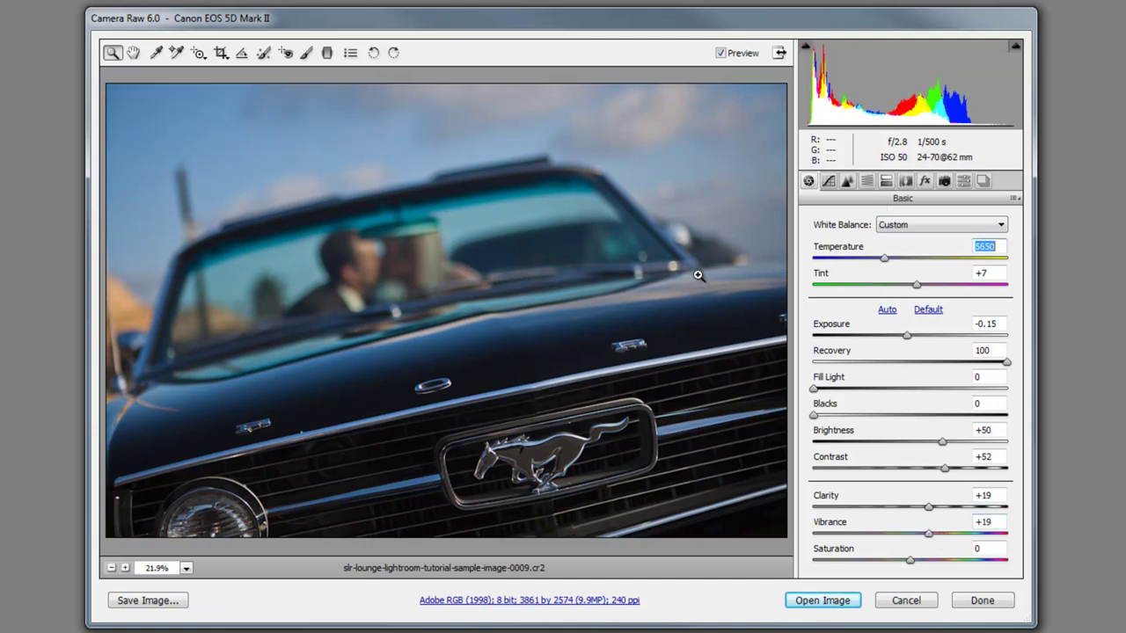
mouse_move(885, 257)
mouse_down()
mouse_move(899, 259)
mouse_move(891, 264)
mouse_up()
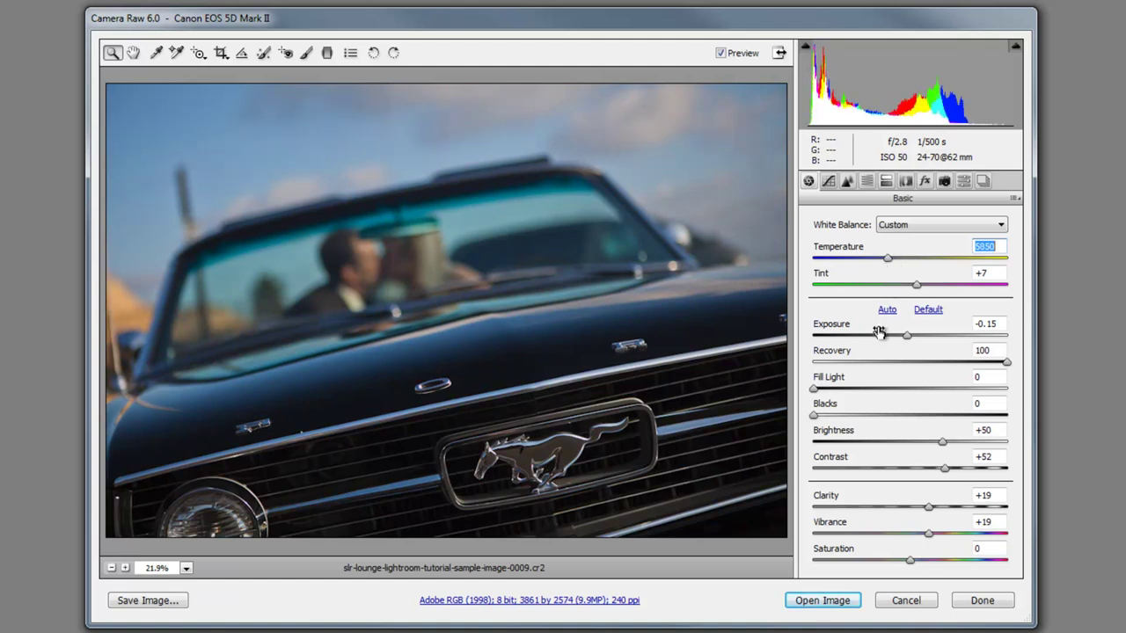
Open the adjusted raw photo for layer editing and duplicate the Background layer.
click(823, 601)
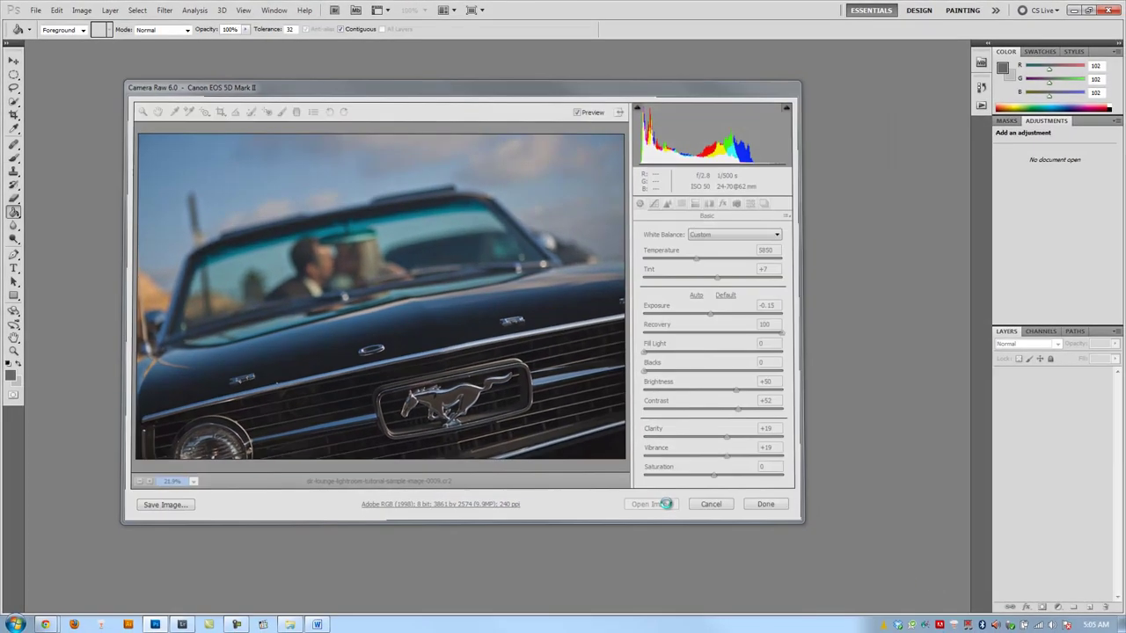
key(l)
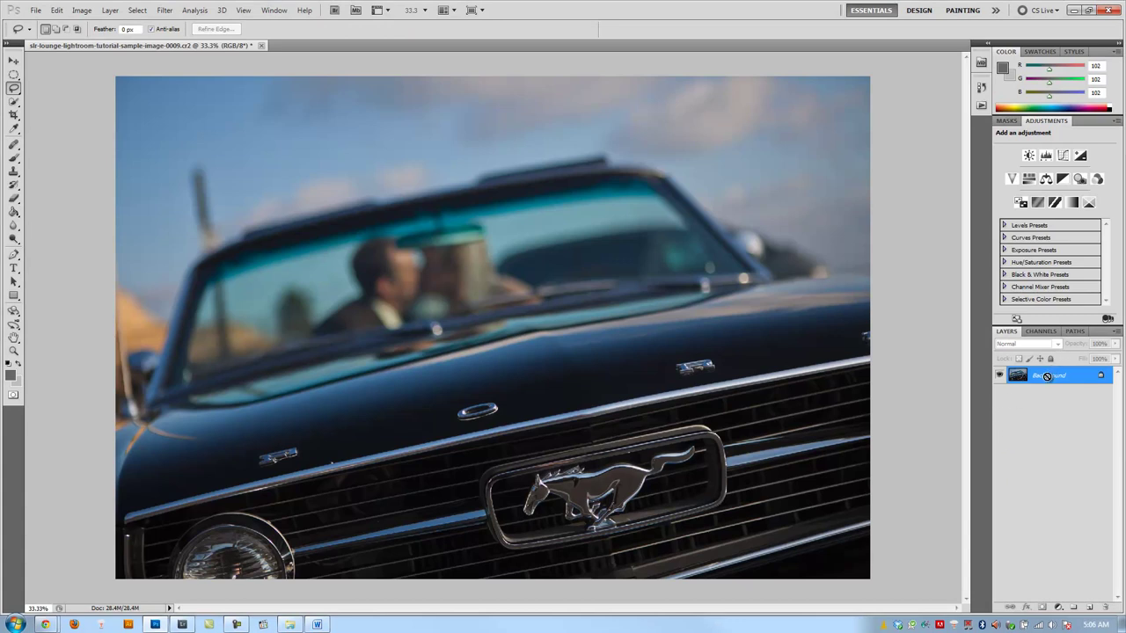
key(ctrl+j)
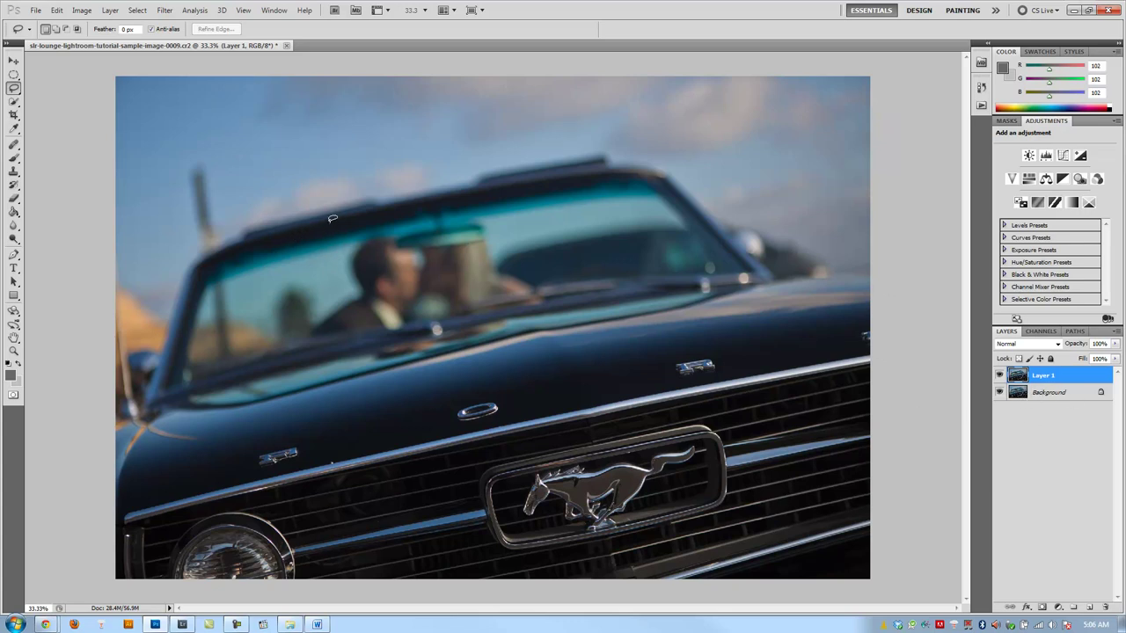
Draw a large freehand Lasso selection around the windshield, couple, hood and part of the horse emblem.
click(13, 88)
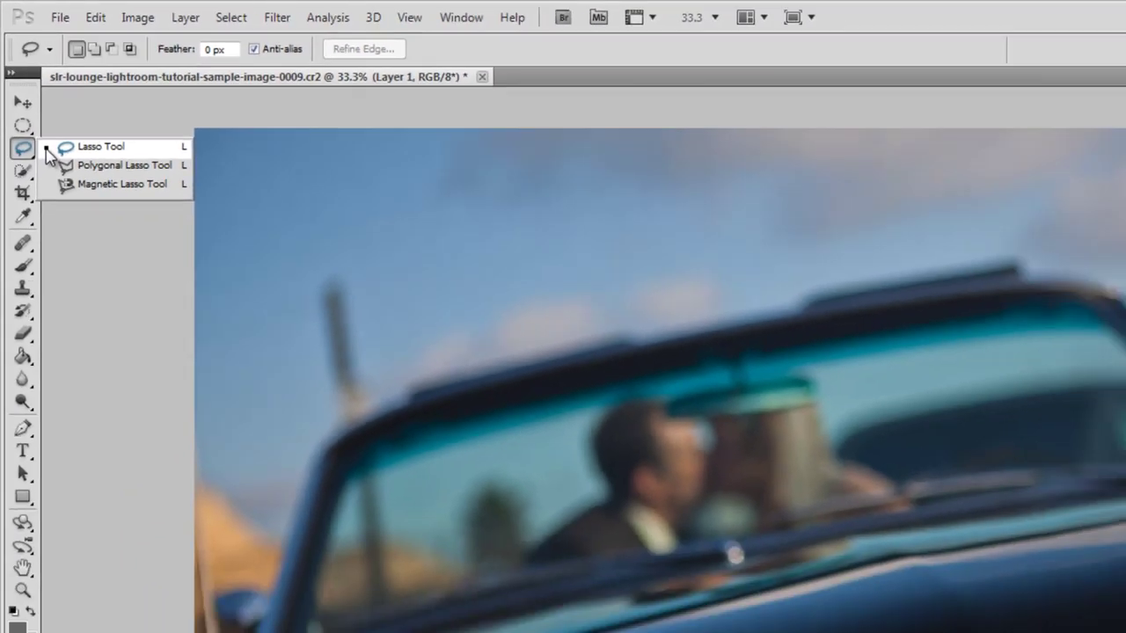
click(64, 208)
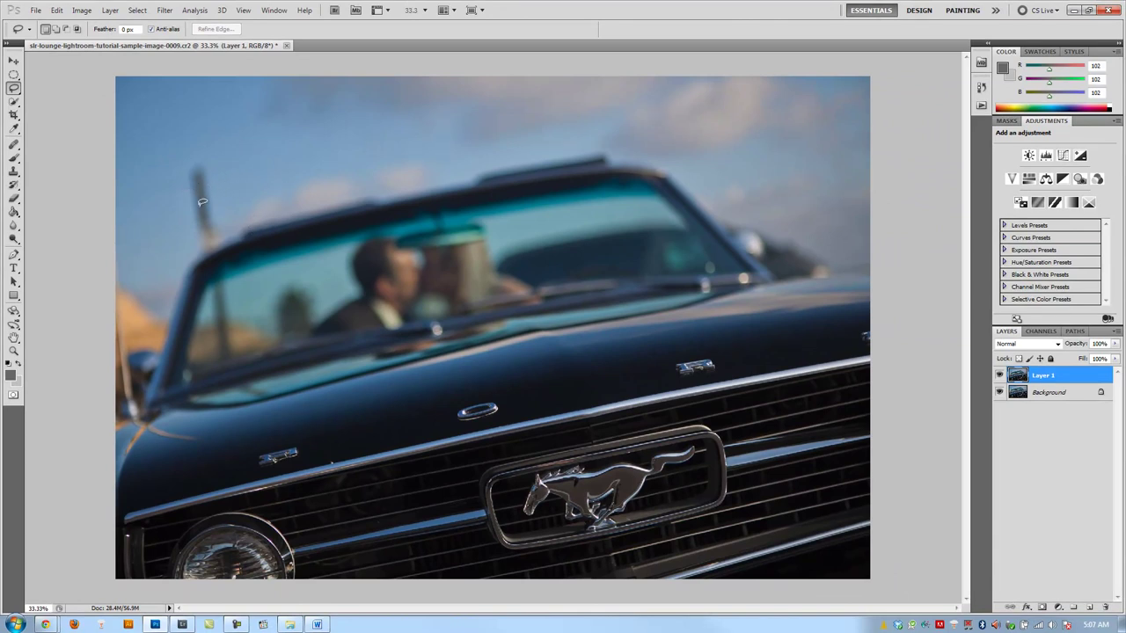
mouse_move(219, 205)
mouse_down()
mouse_move(505, 113)
mouse_move(735, 129)
mouse_move(801, 167)
mouse_move(818, 209)
mouse_move(816, 347)
mouse_move(755, 453)
mouse_move(651, 481)
mouse_move(393, 514)
mouse_move(276, 505)
mouse_move(204, 474)
mouse_move(165, 309)
mouse_up()
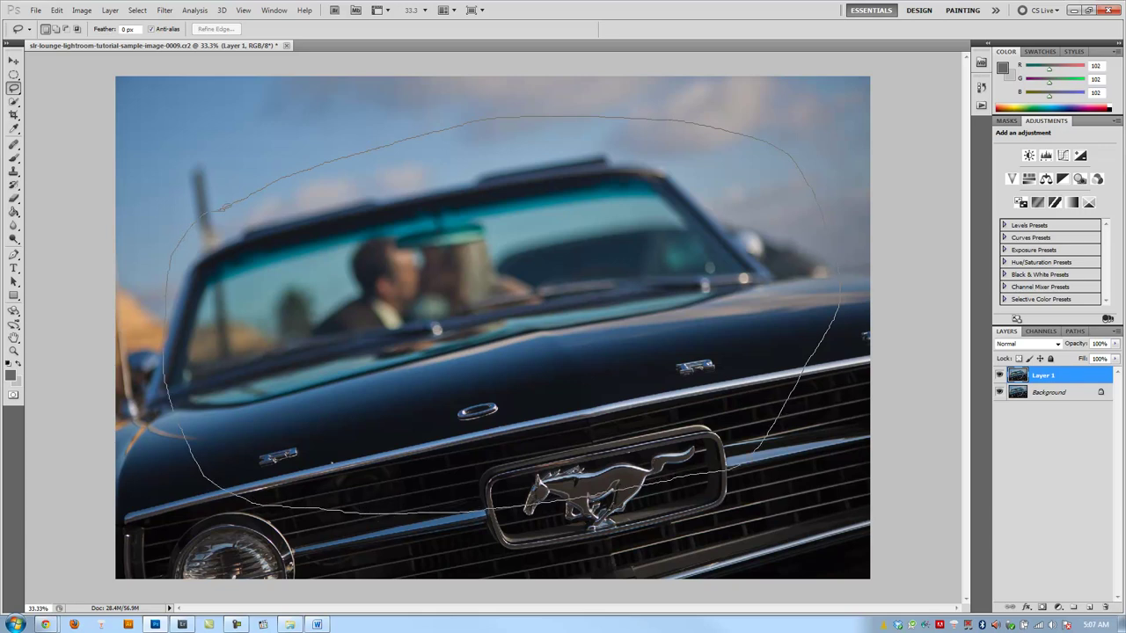
drag(224, 207, 220, 207)
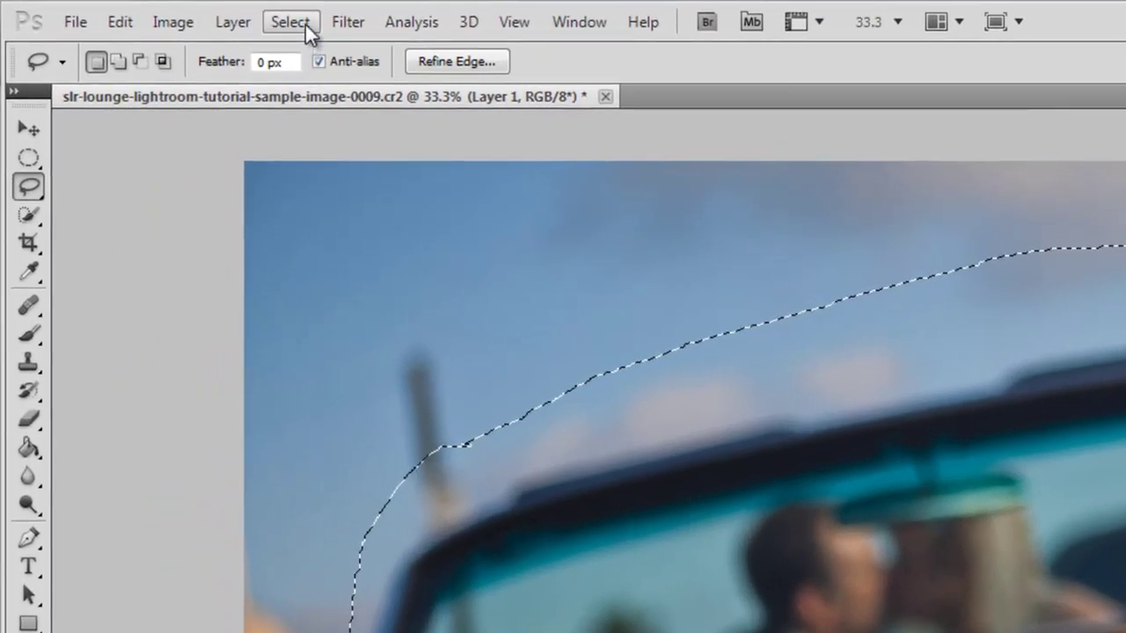
Feather the lasso selection with a radius of 250 pixels.
click(280, 21)
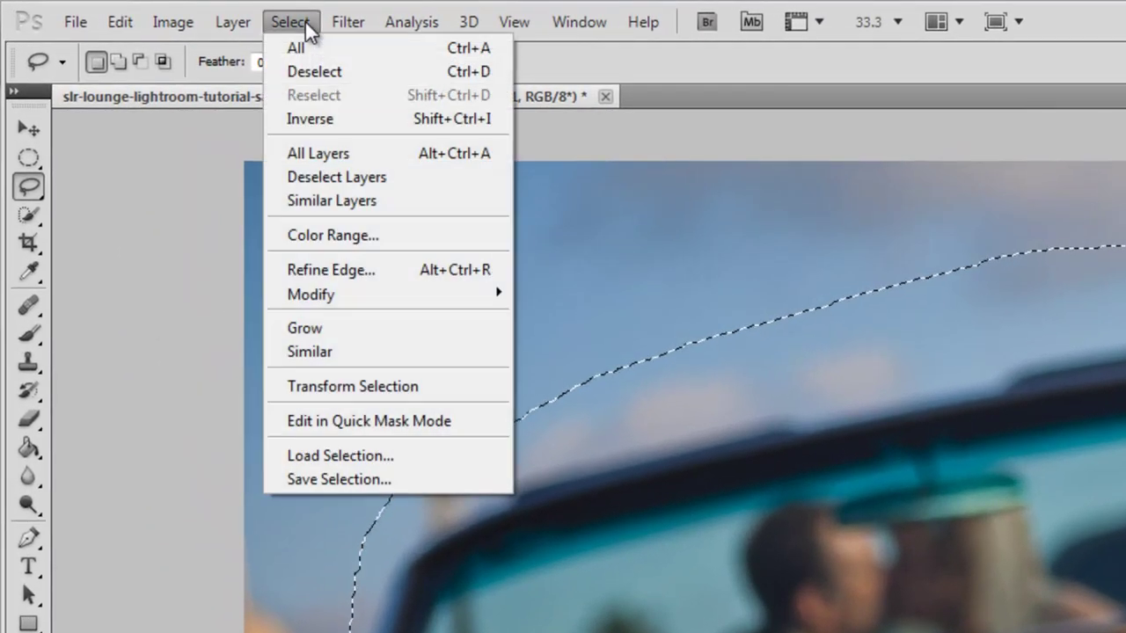
mouse_move(353, 293)
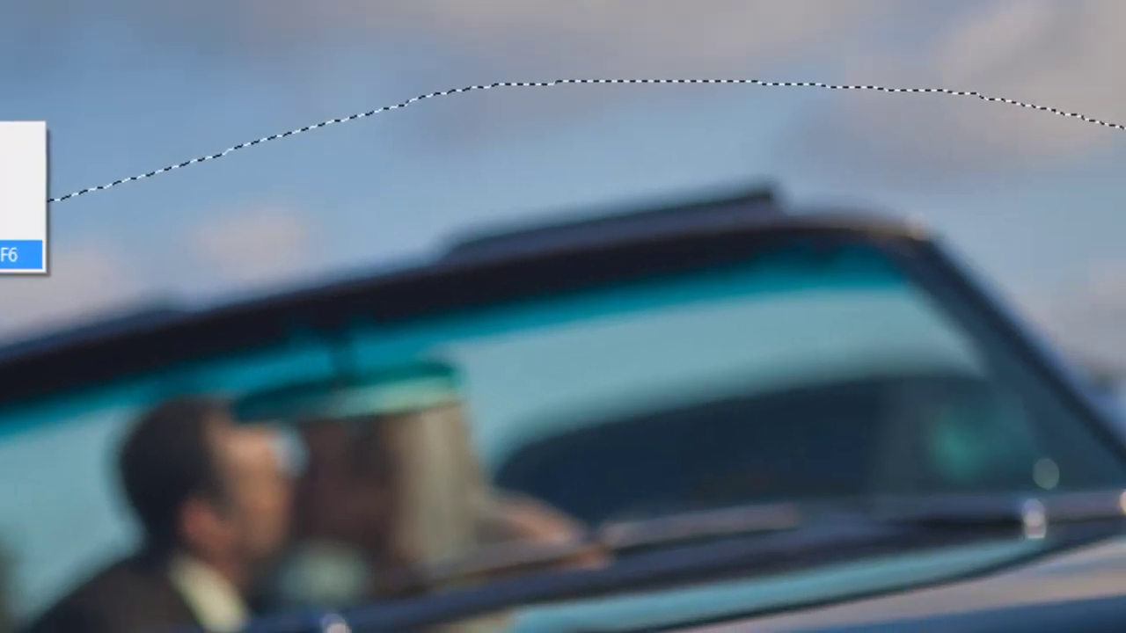
click(531, 373)
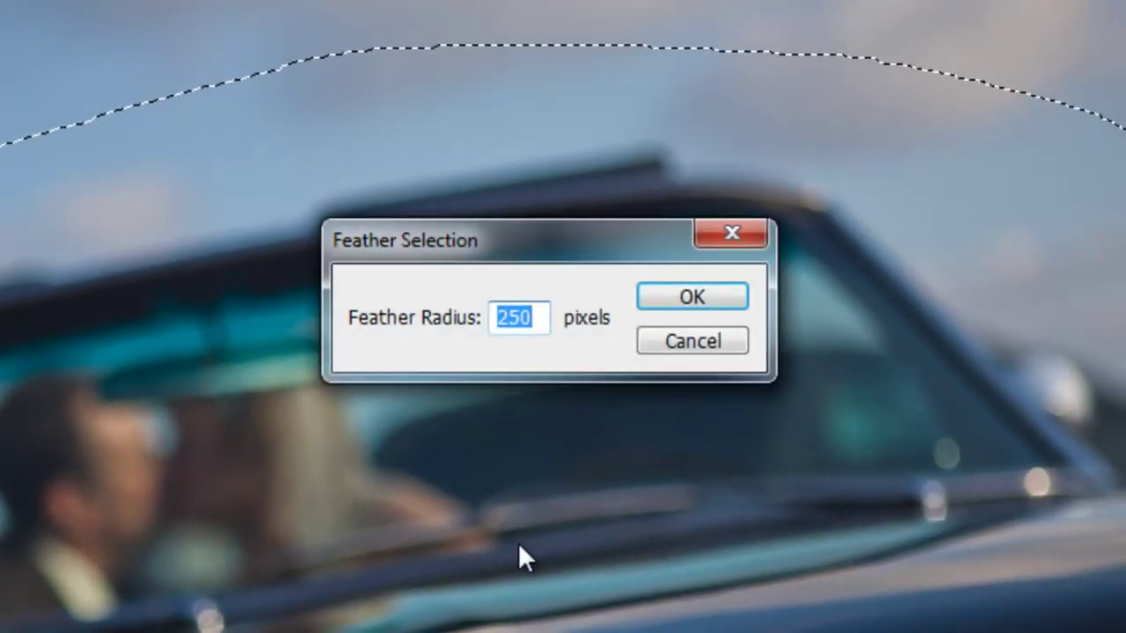
text(250)
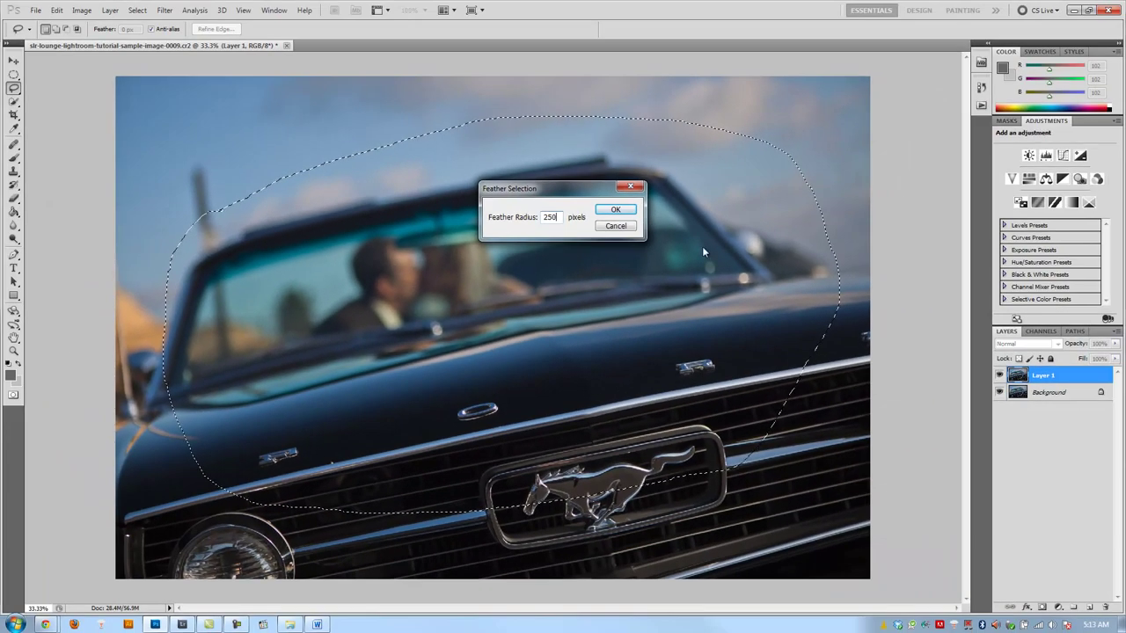
click(614, 209)
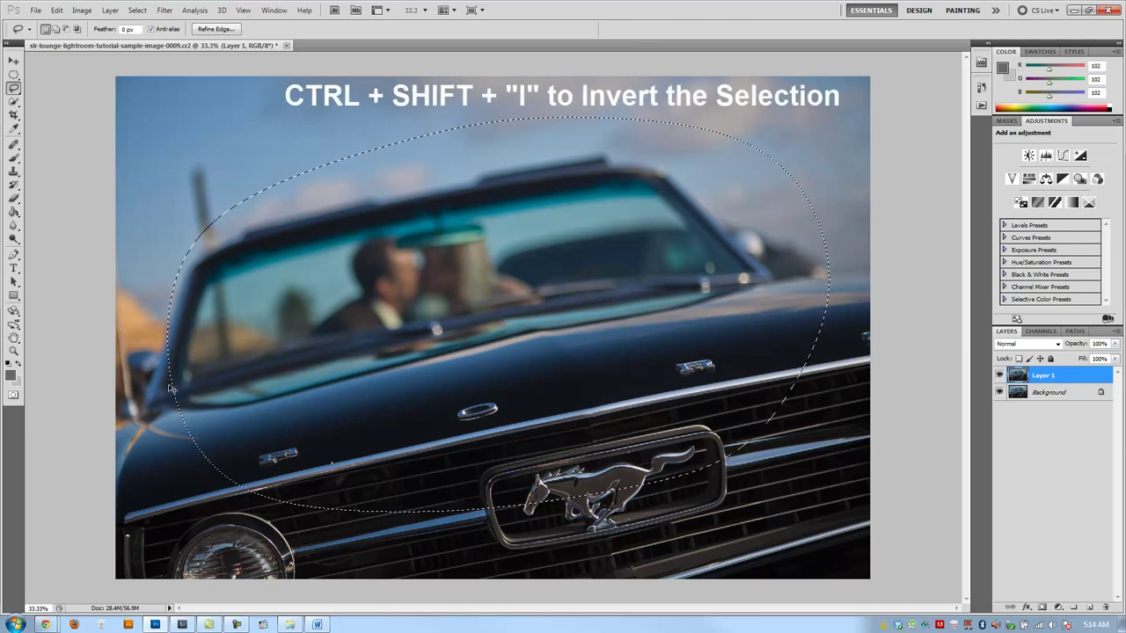
Invert the selection and add a Levels adjustment layer masked to the outer area of the photo.
key(ctrl+shift+i)
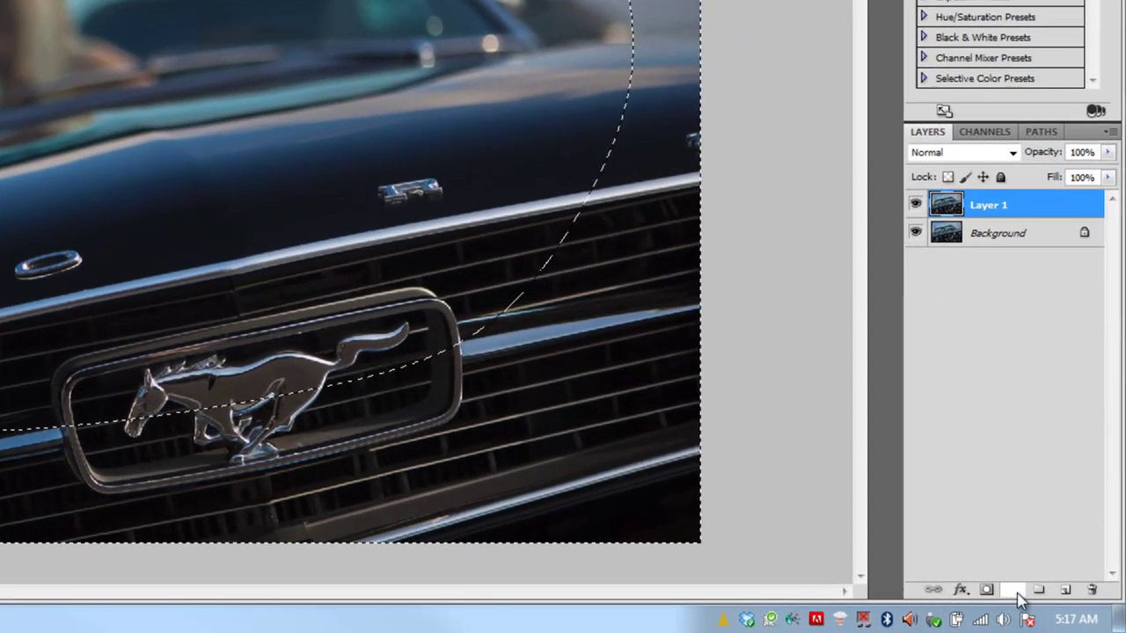
click(1058, 607)
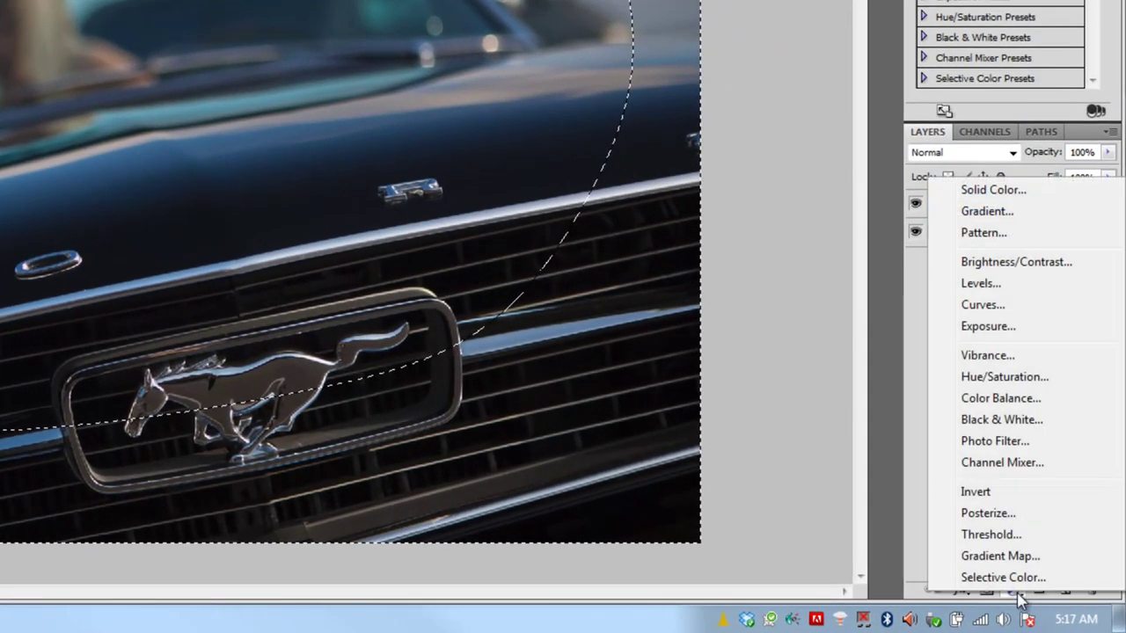
click(981, 283)
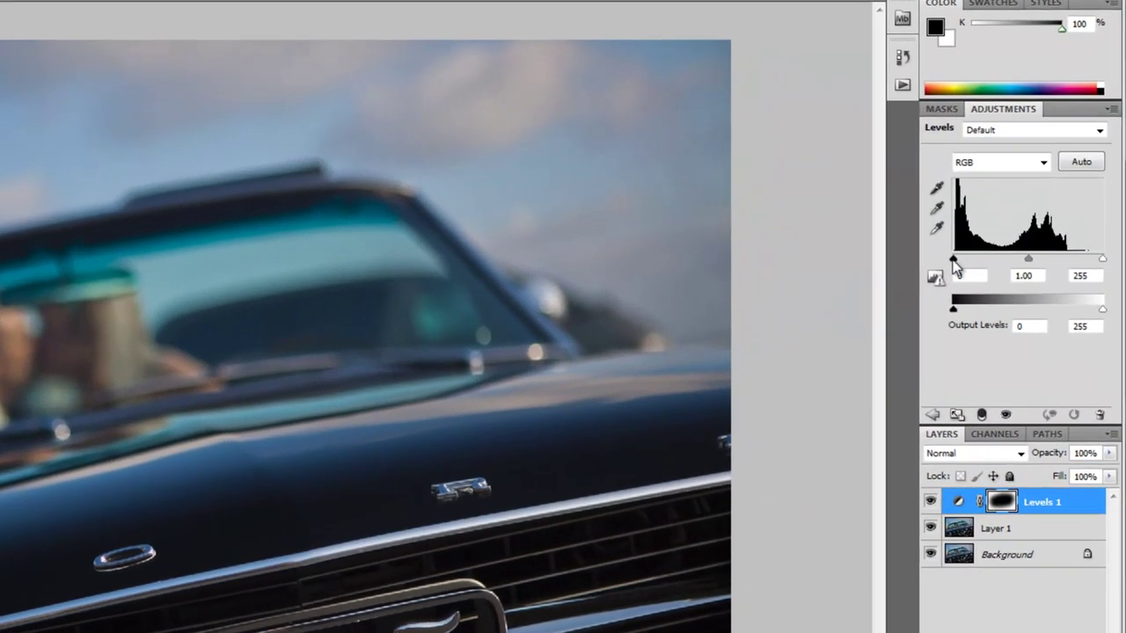
Darken the photo's edges by setting the Levels black input to 125 and the midtone to 1.07.
drag(955, 262, 1004, 263)
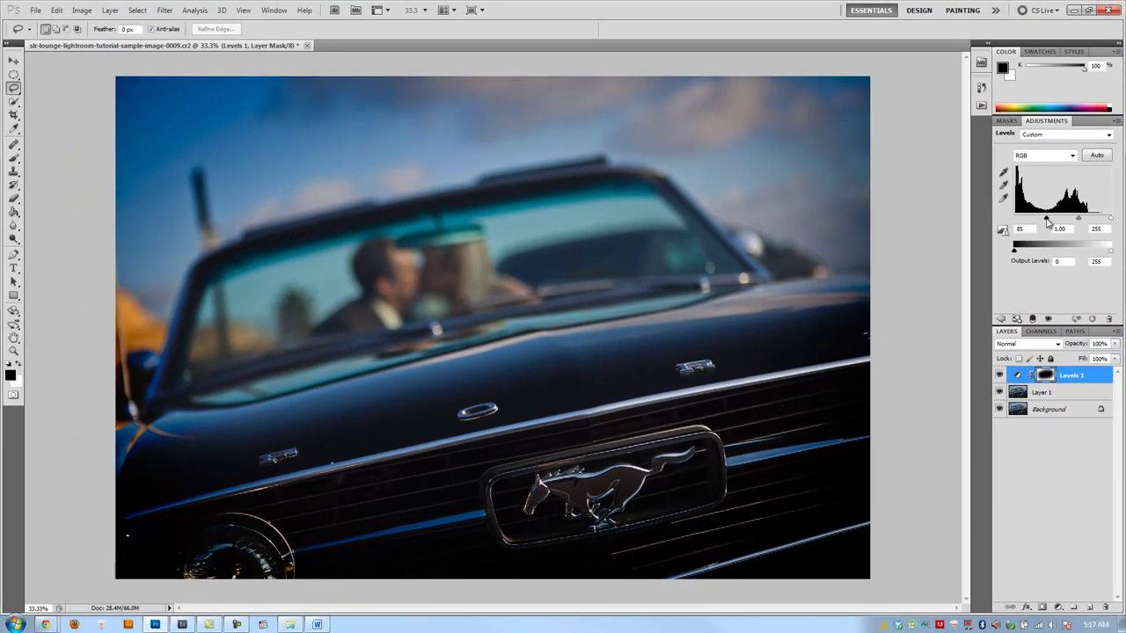
drag(1047, 222, 1058, 223)
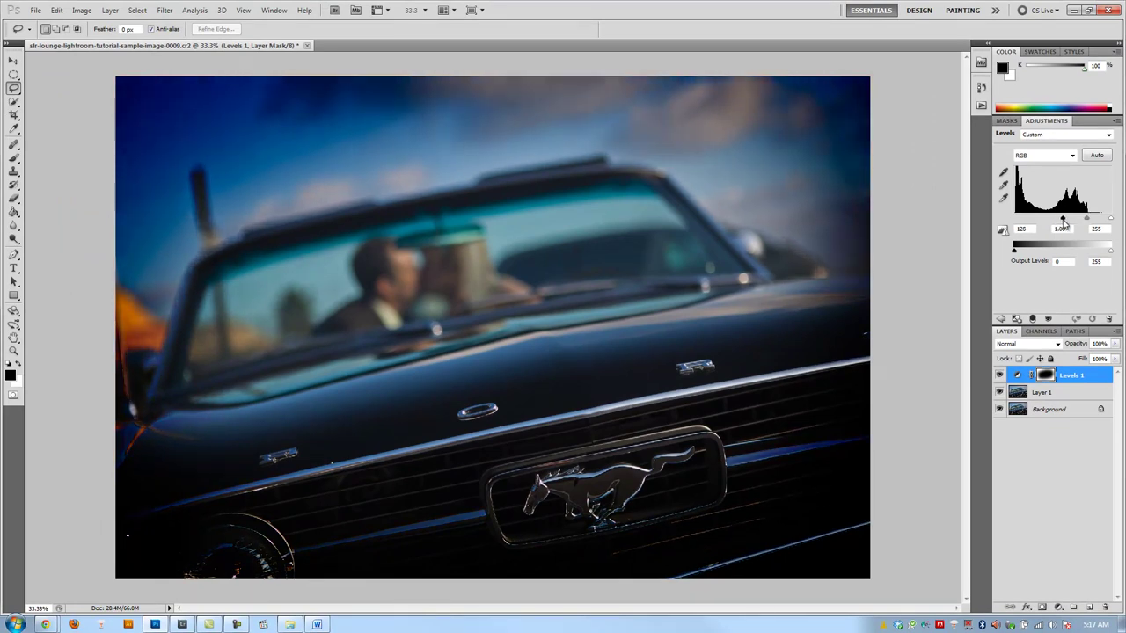
drag(1063, 223, 1086, 223)
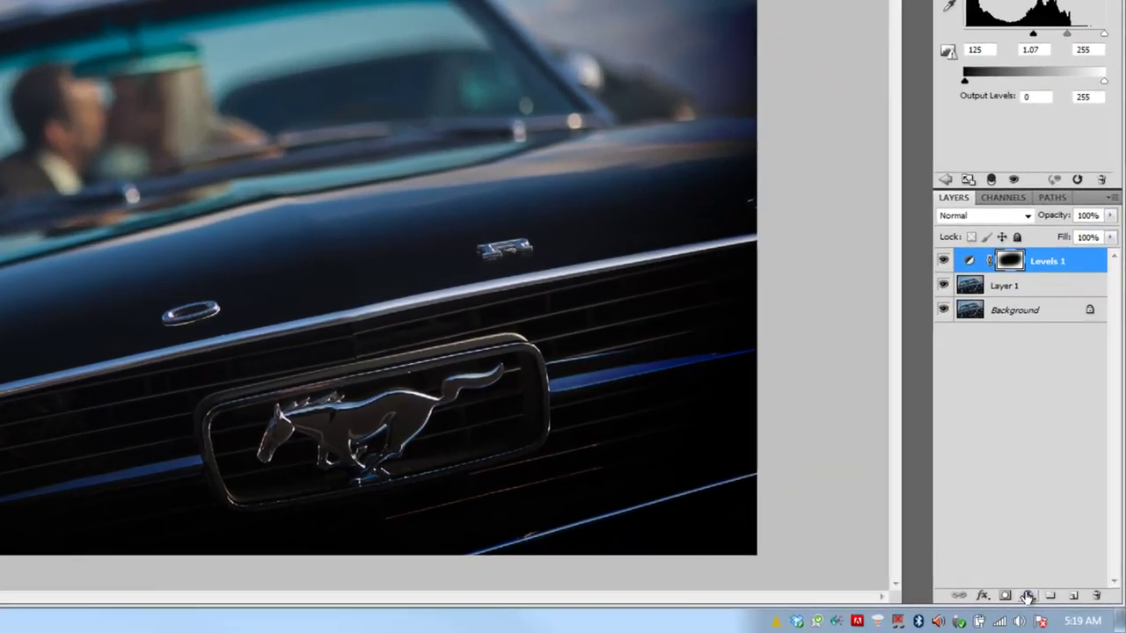
Add a Curves adjustment layer and shape an RGB S-curve with input/output points at about 46/40, 95/108 and 198/231.
click(1058, 606)
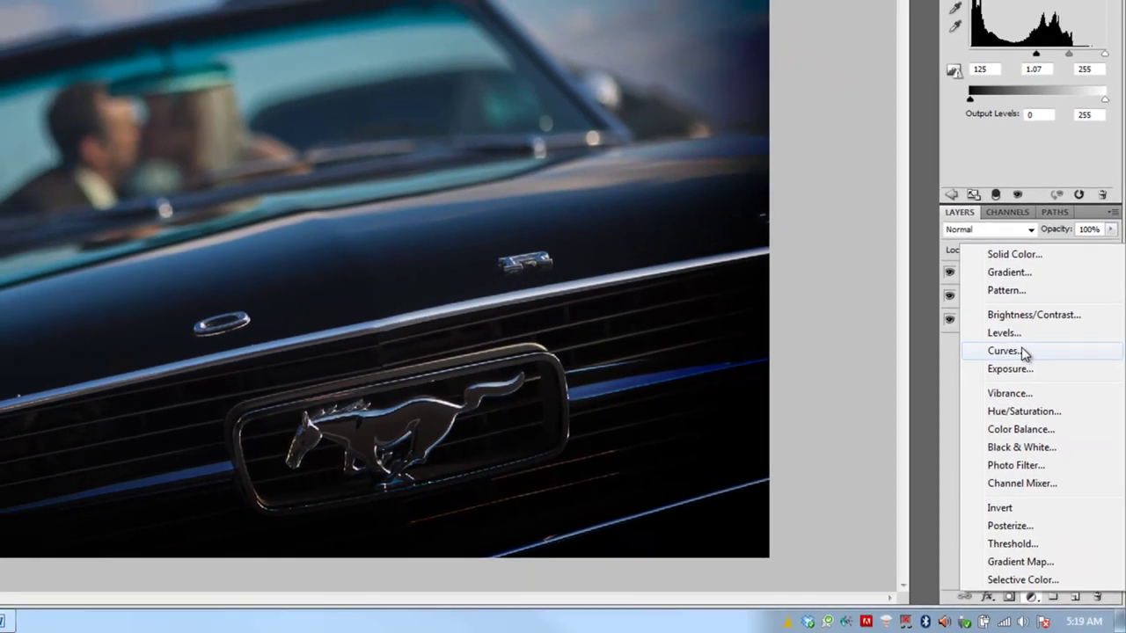
click(1010, 321)
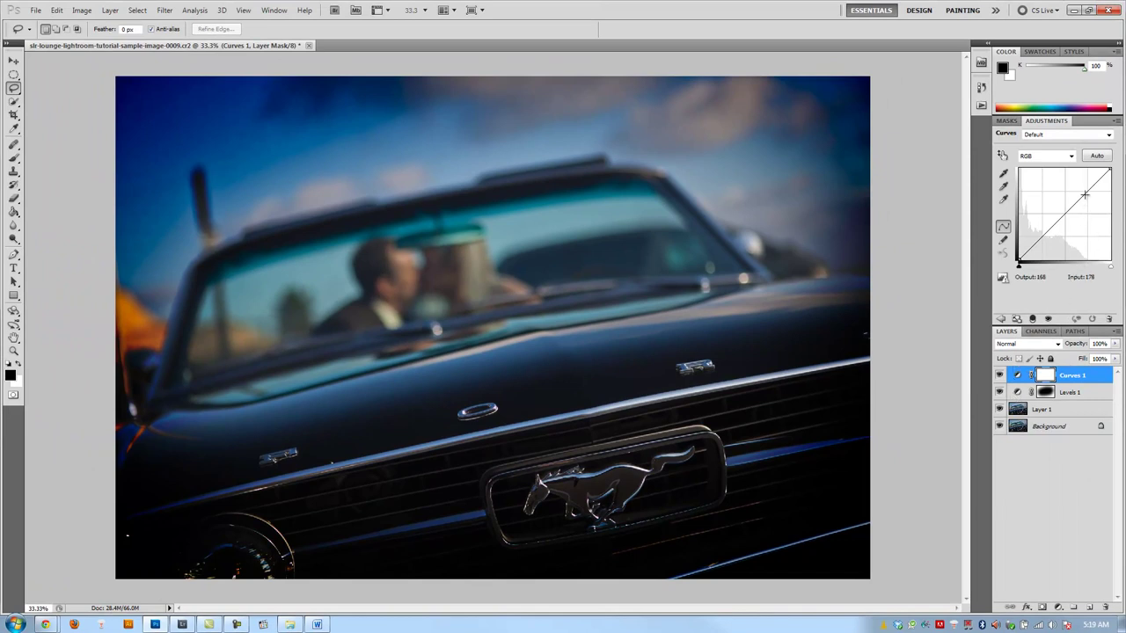
drag(1086, 192, 1090, 176)
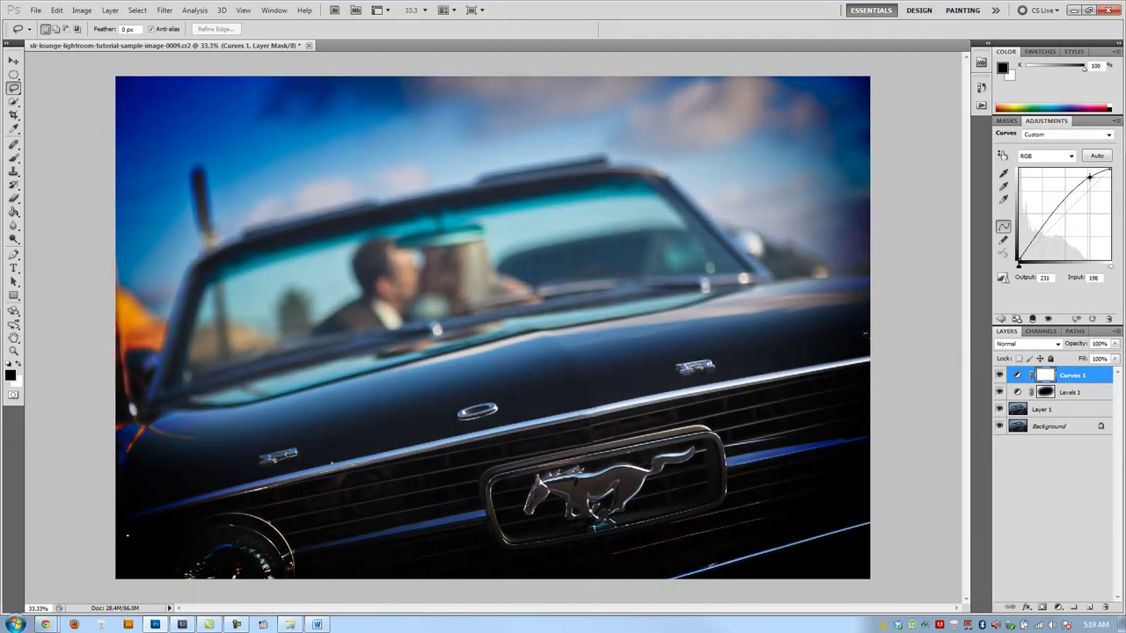
click(1047, 217)
drag(1046, 216, 1036, 247)
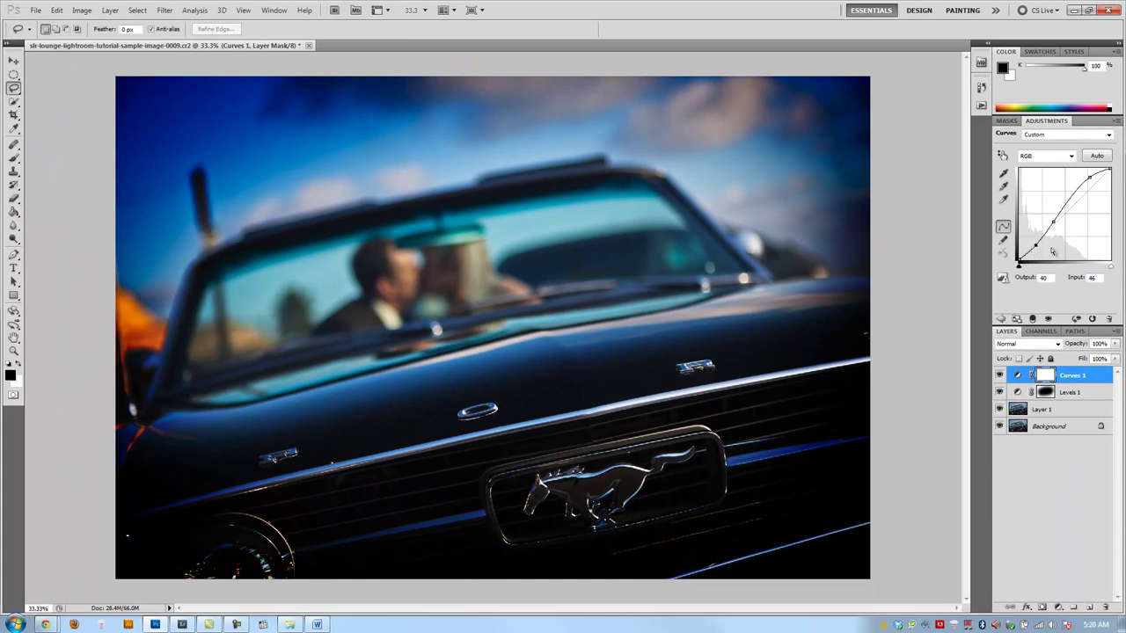
drag(1087, 180, 1088, 176)
click(1053, 221)
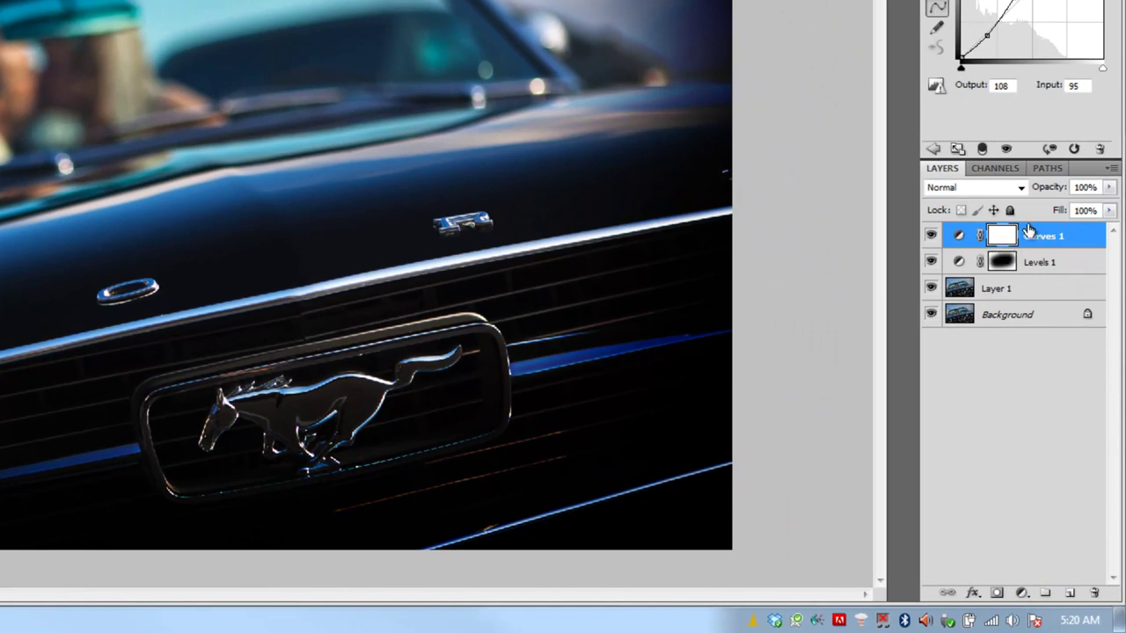
Add a second Curves adjustment layer and shape a red-channel S-curve, with a highlight point at input 191, output 204 and a lowered shadow point.
click(1020, 598)
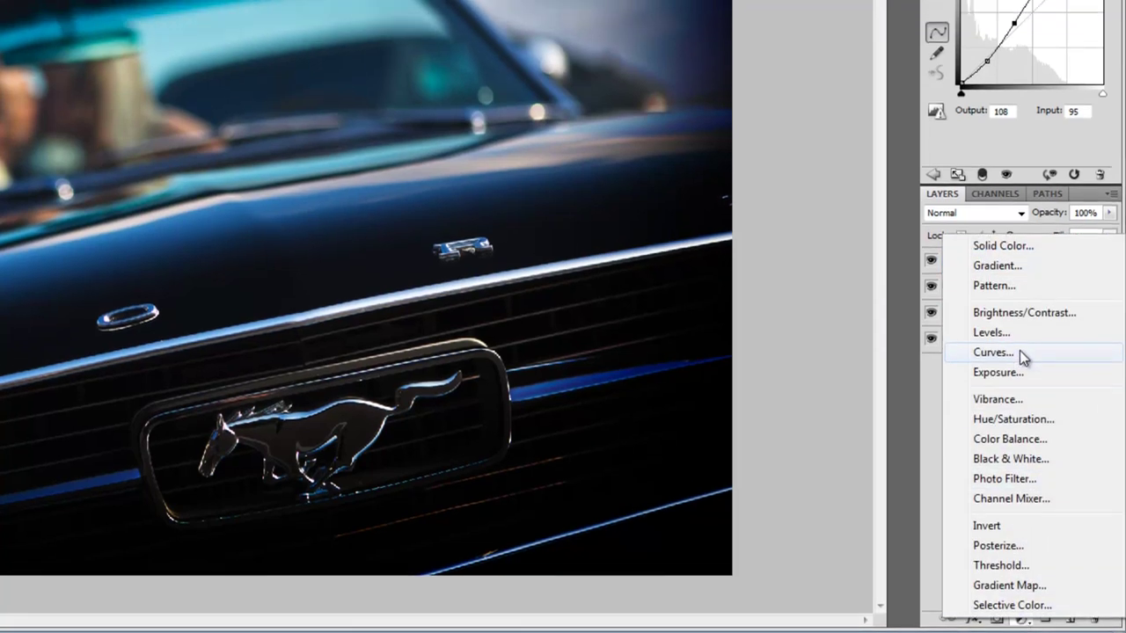
click(1020, 351)
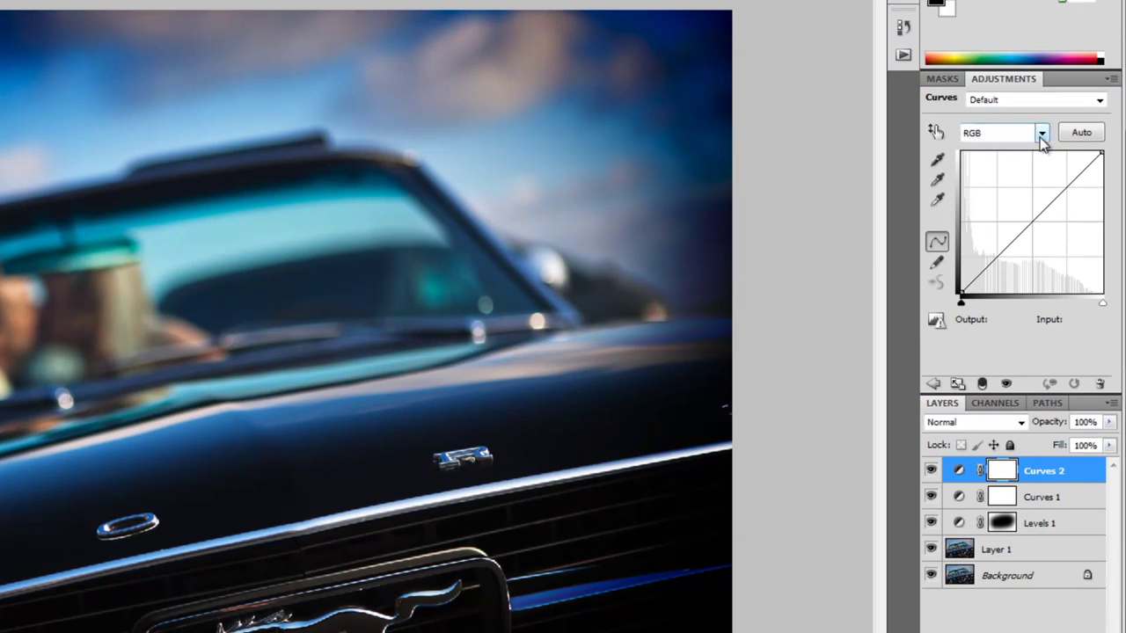
click(1040, 136)
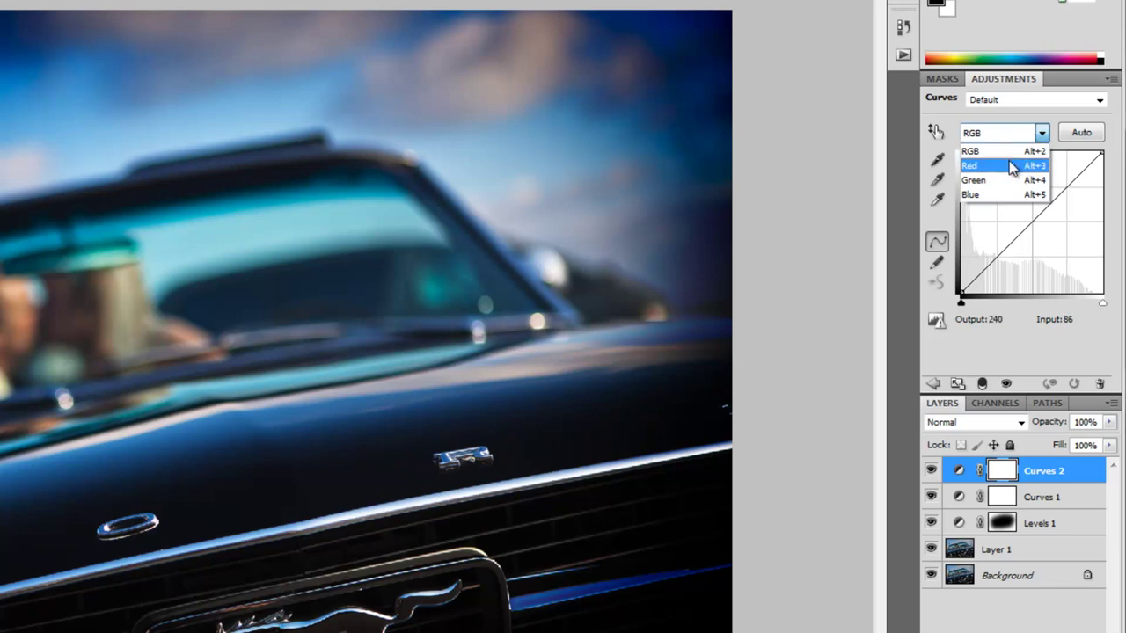
click(1009, 163)
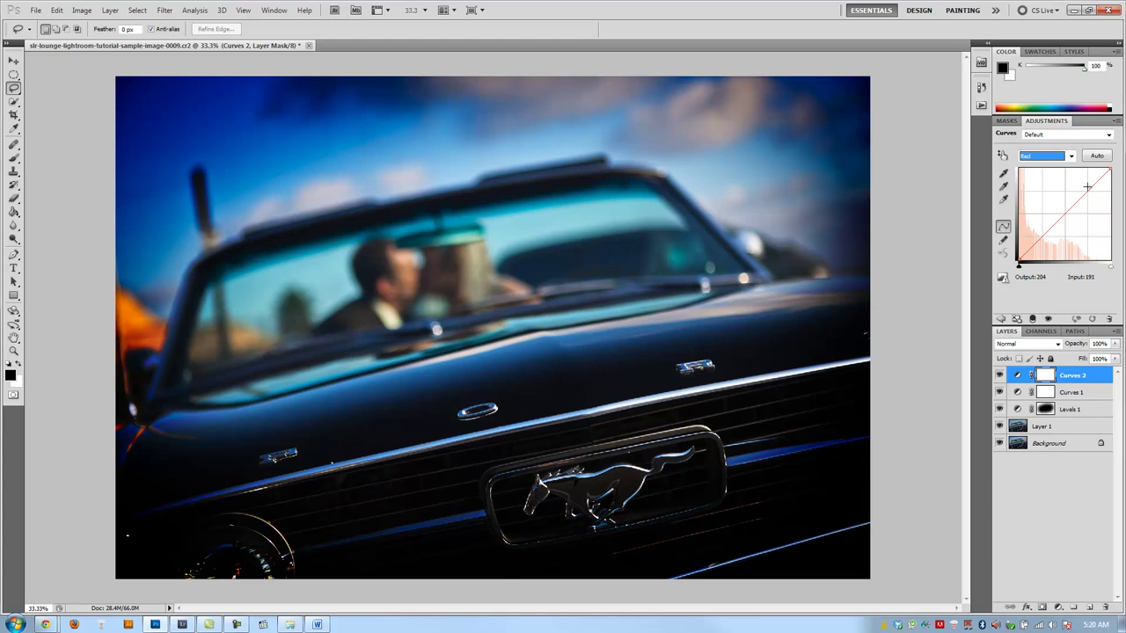
click(1086, 186)
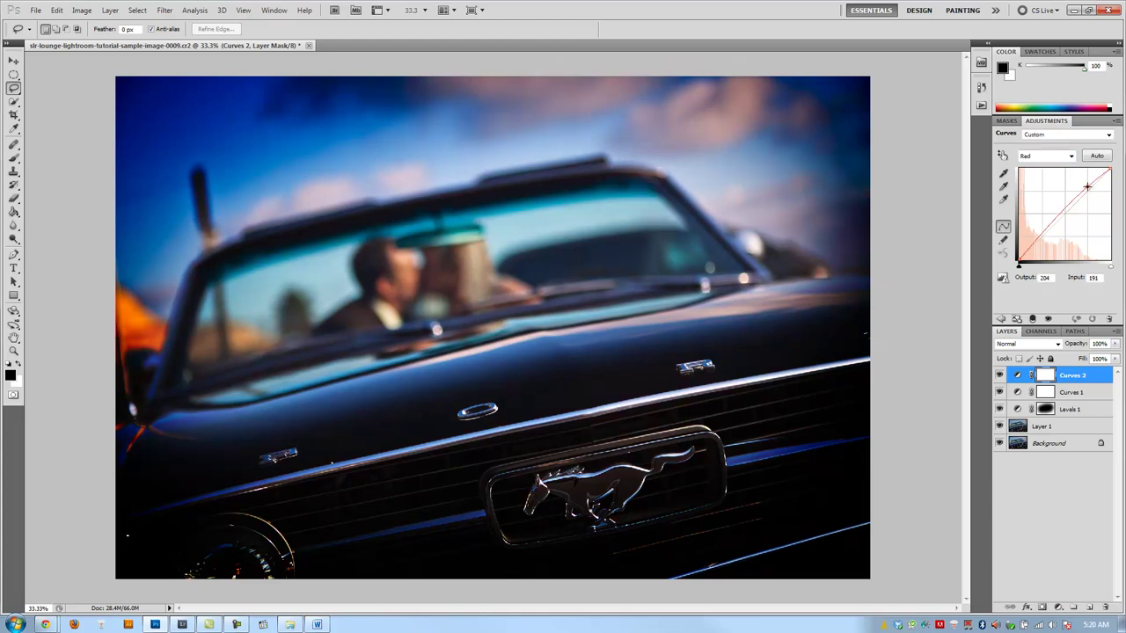
click(1041, 242)
Shape an S-curve in the green channel, raising the highlights at about input 191 and lowering the shadows at about input 69.
click(1064, 157)
click(1057, 188)
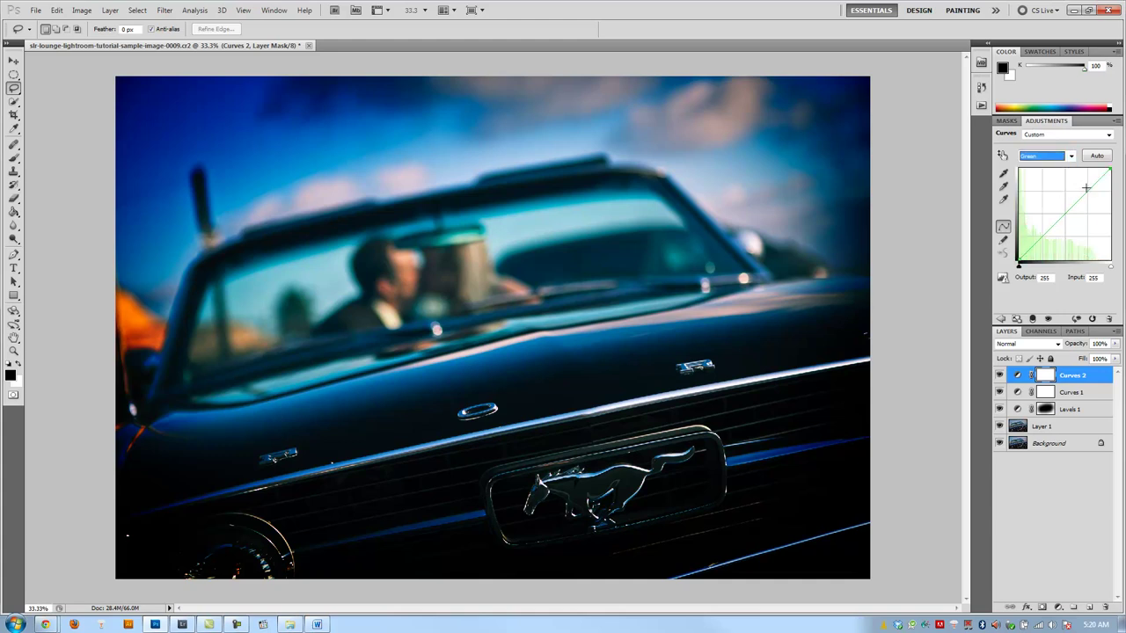
drag(1084, 187, 1088, 185)
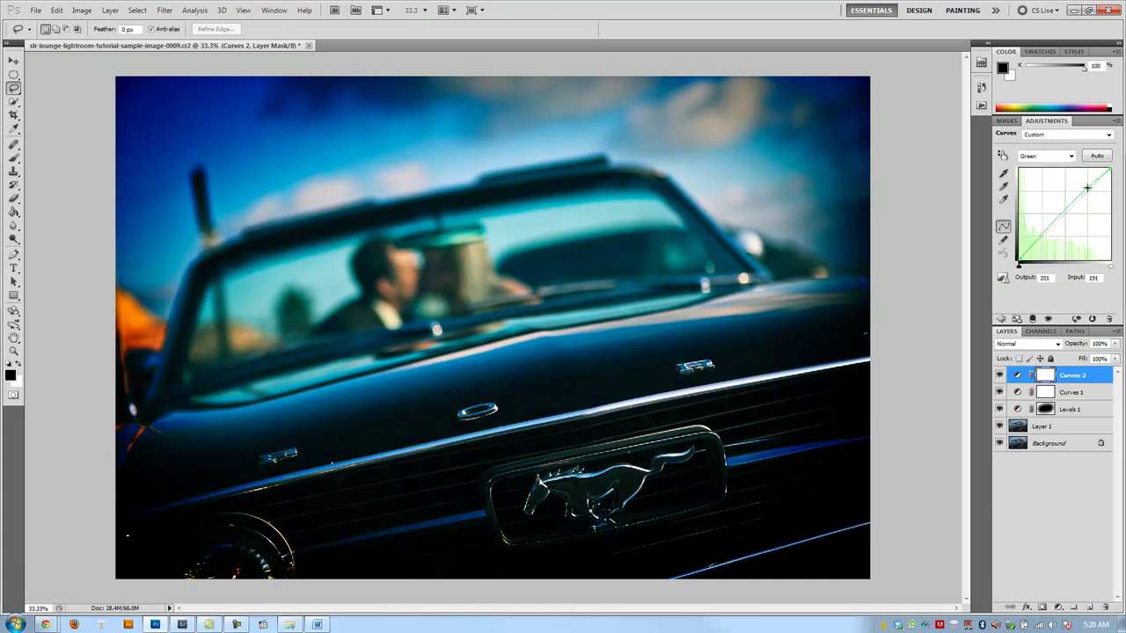
click(1042, 239)
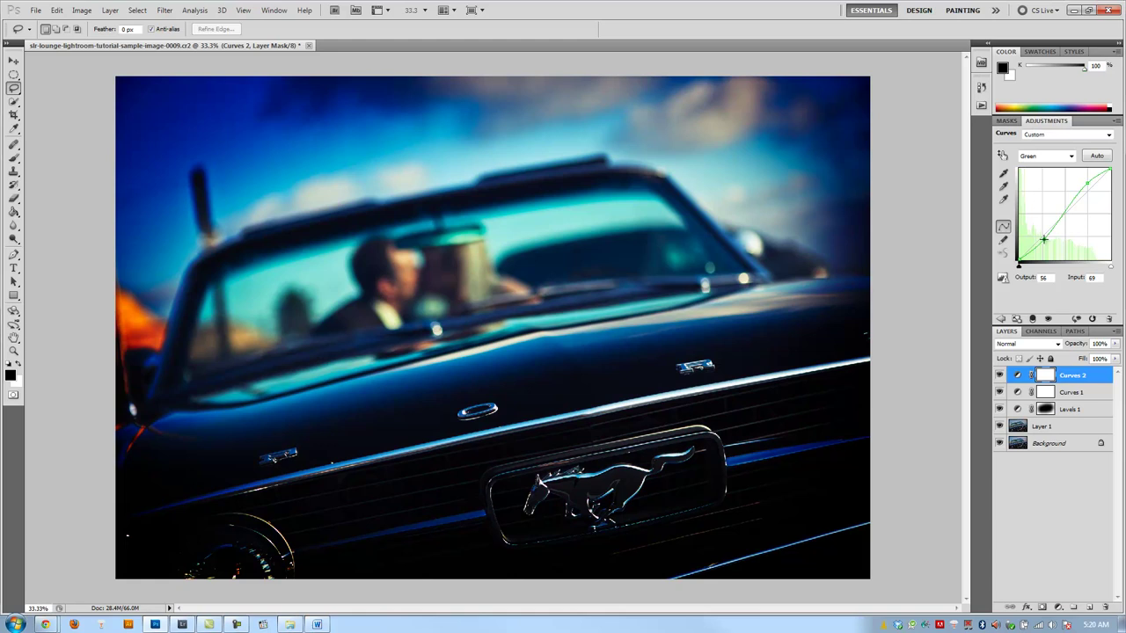
drag(1043, 239, 1043, 236)
drag(1085, 183, 1085, 180)
Shape an inverse S-curve in the blue channel with raised shadows and a highlight point at input 188, output 168, and return to the RGB curve.
click(1071, 157)
click(1053, 196)
drag(1087, 195, 1041, 235)
drag(1087, 199, 1087, 199)
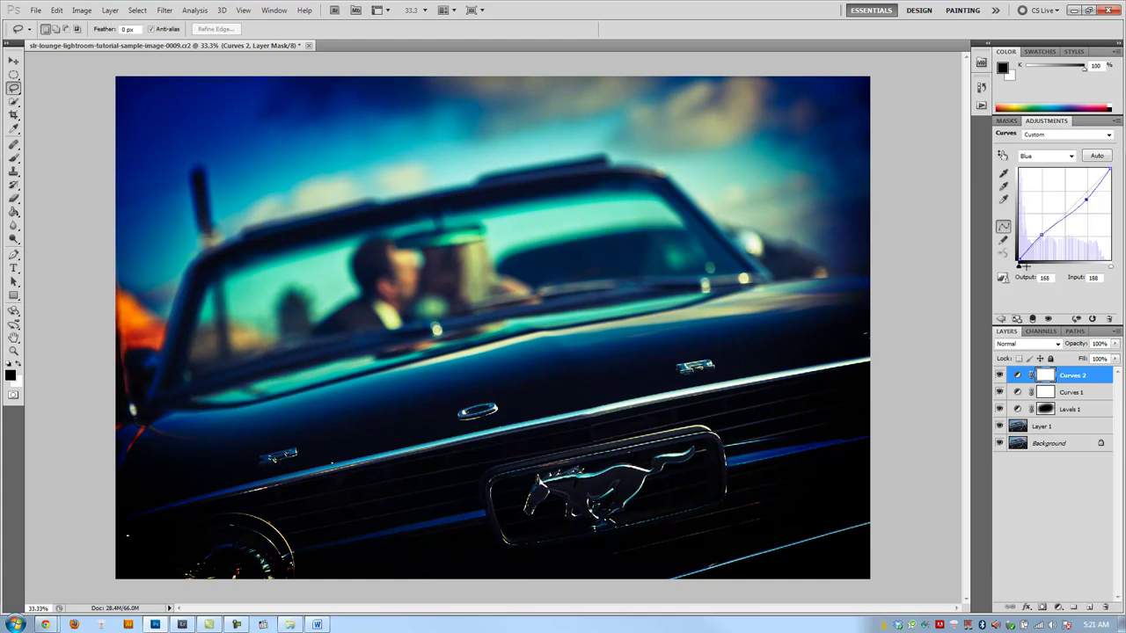
key(alt+2)
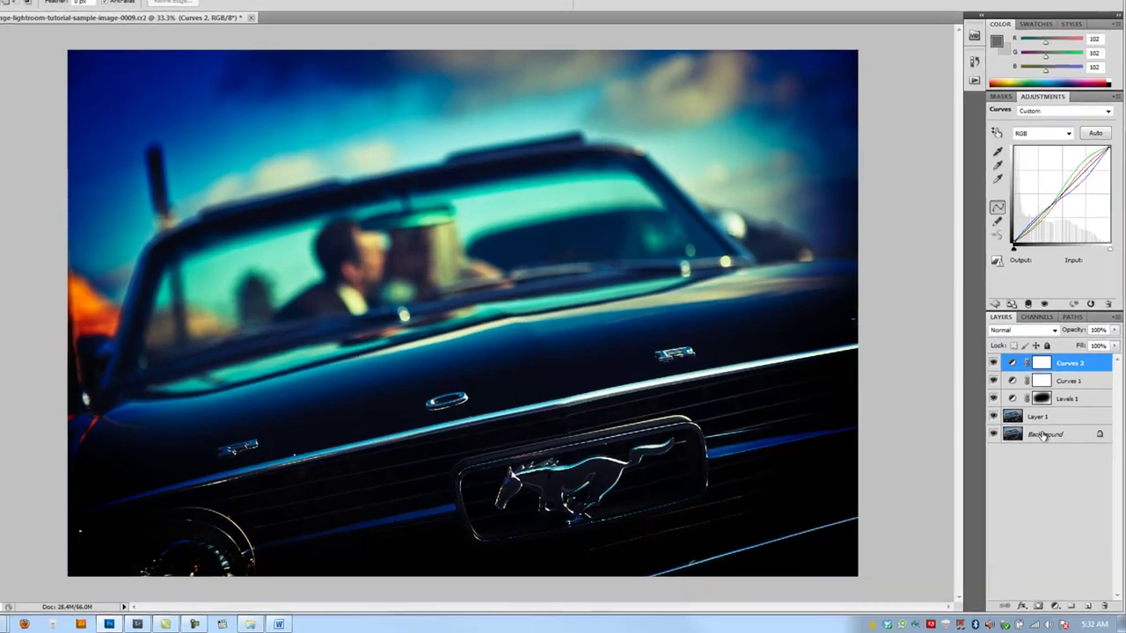
Merge all layers from Curves 2 down to the Background into one layer.
shift+click(1047, 444)
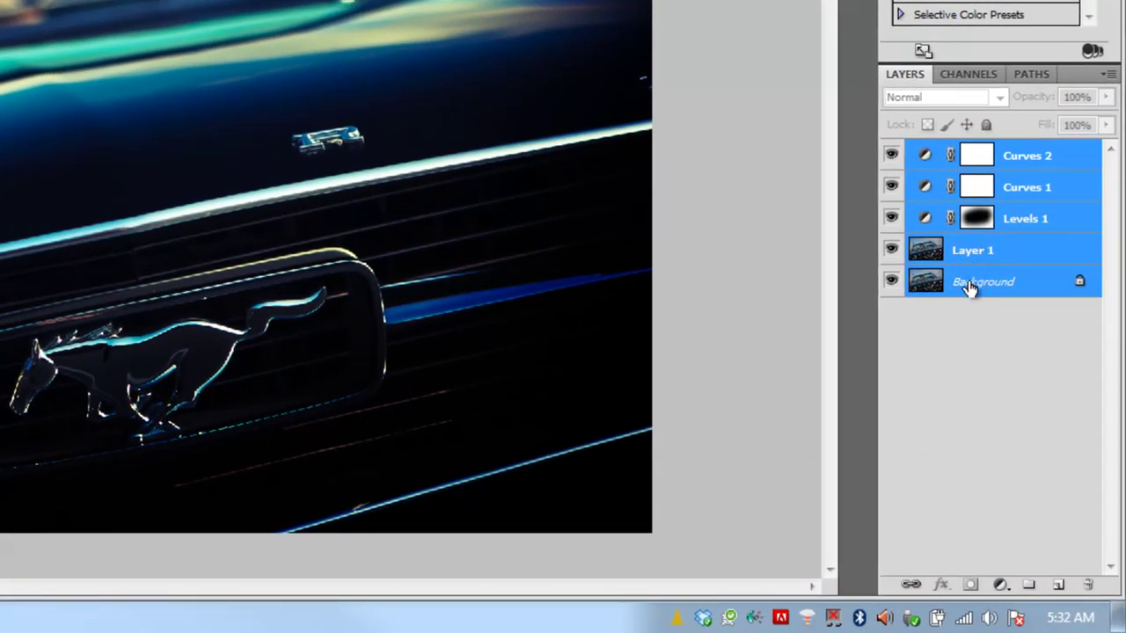
right_click(969, 286)
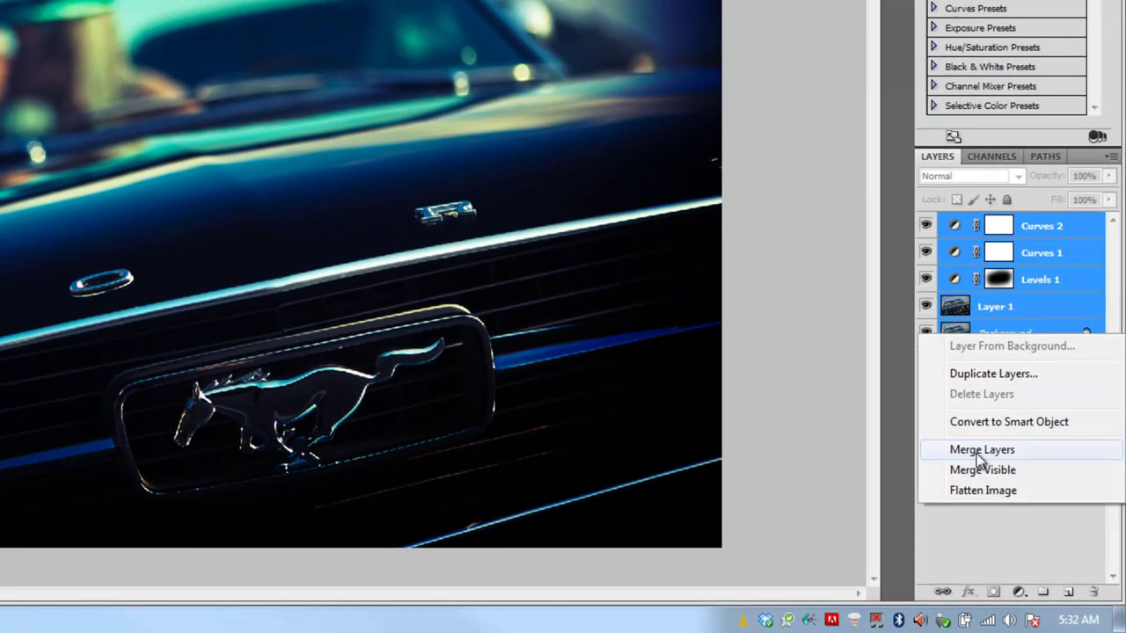
click(979, 451)
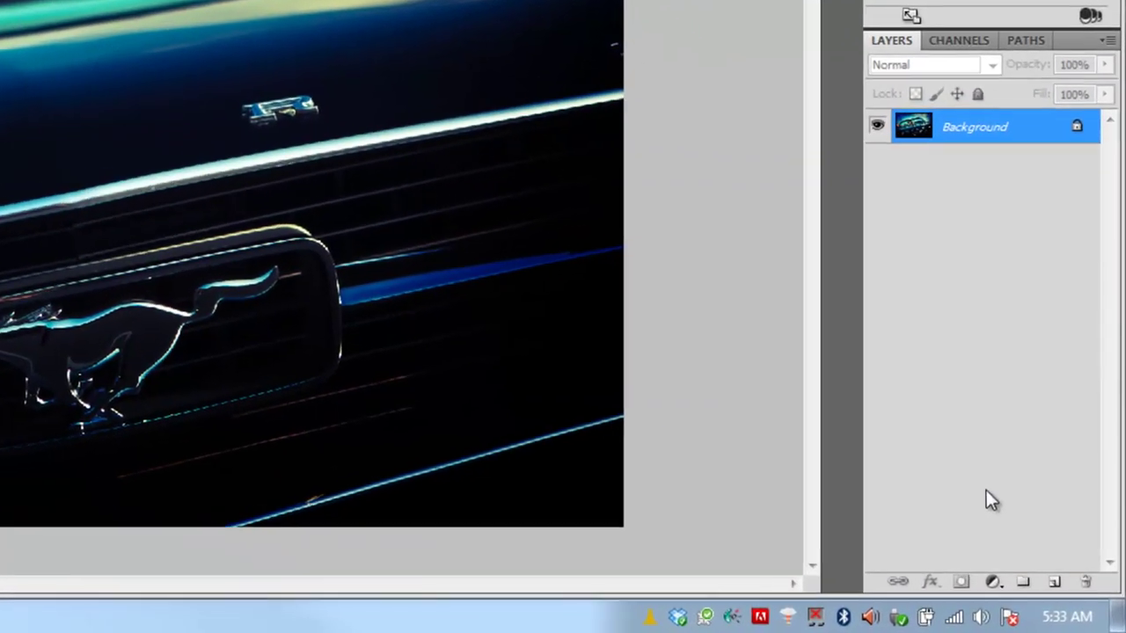
Add a Gradient Map adjustment layer with the Black, White preset and reduce the layer's opacity to 48%.
click(991, 581)
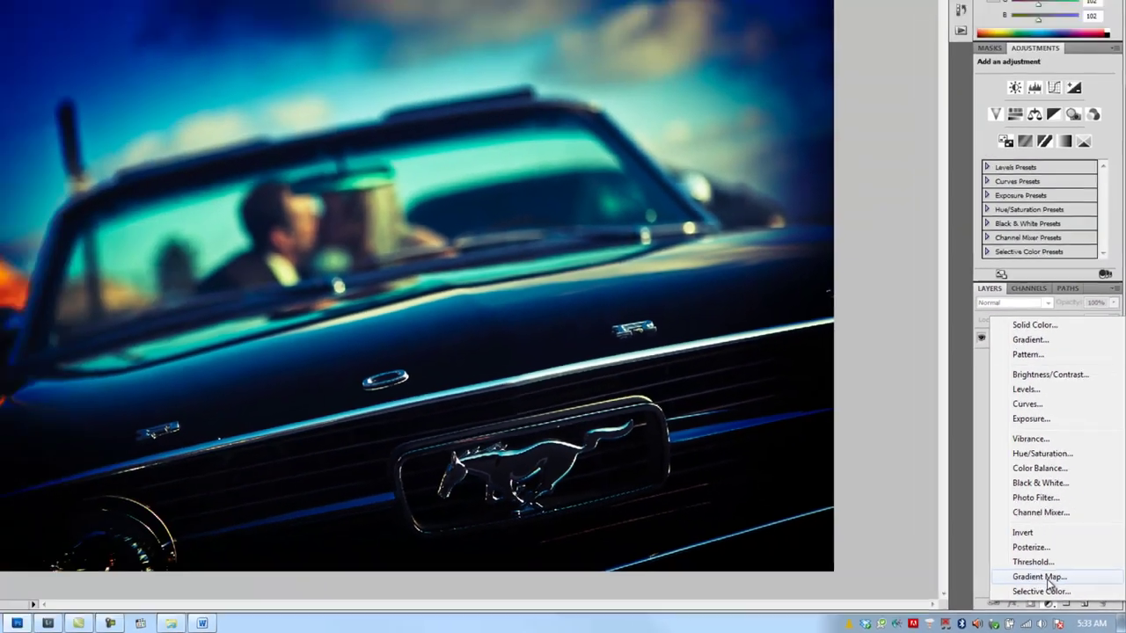
click(976, 535)
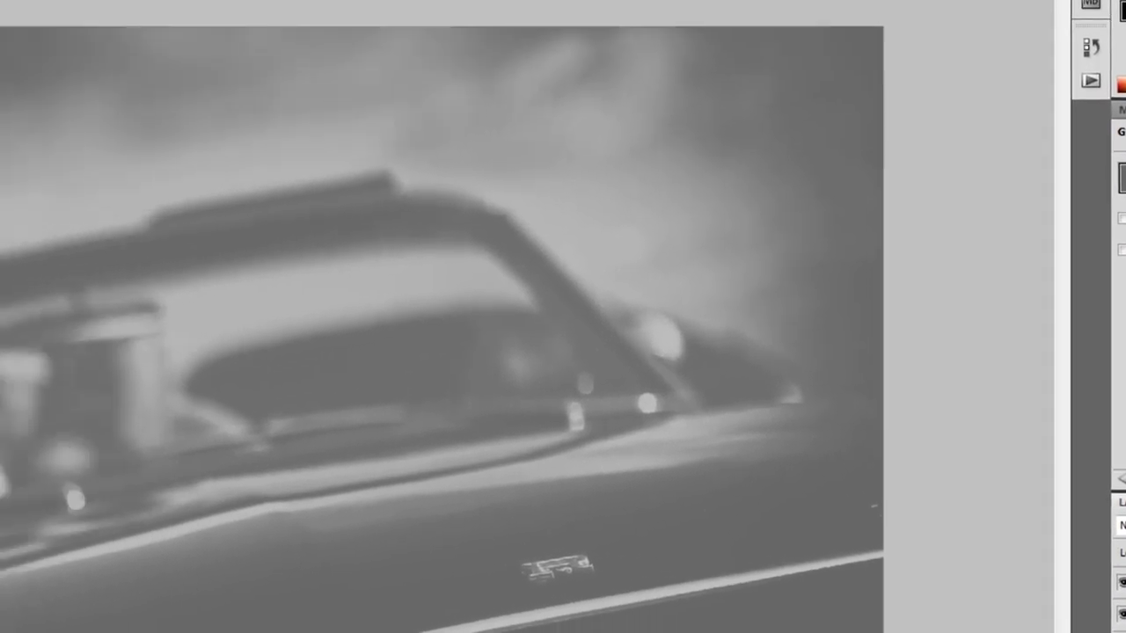
click(977, 211)
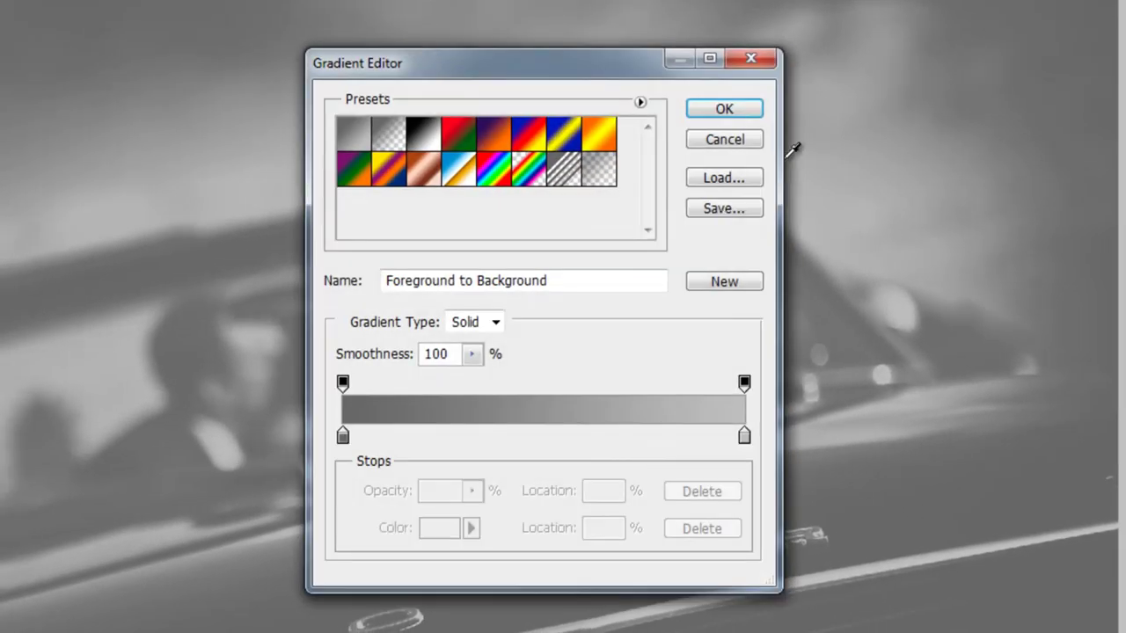
click(422, 138)
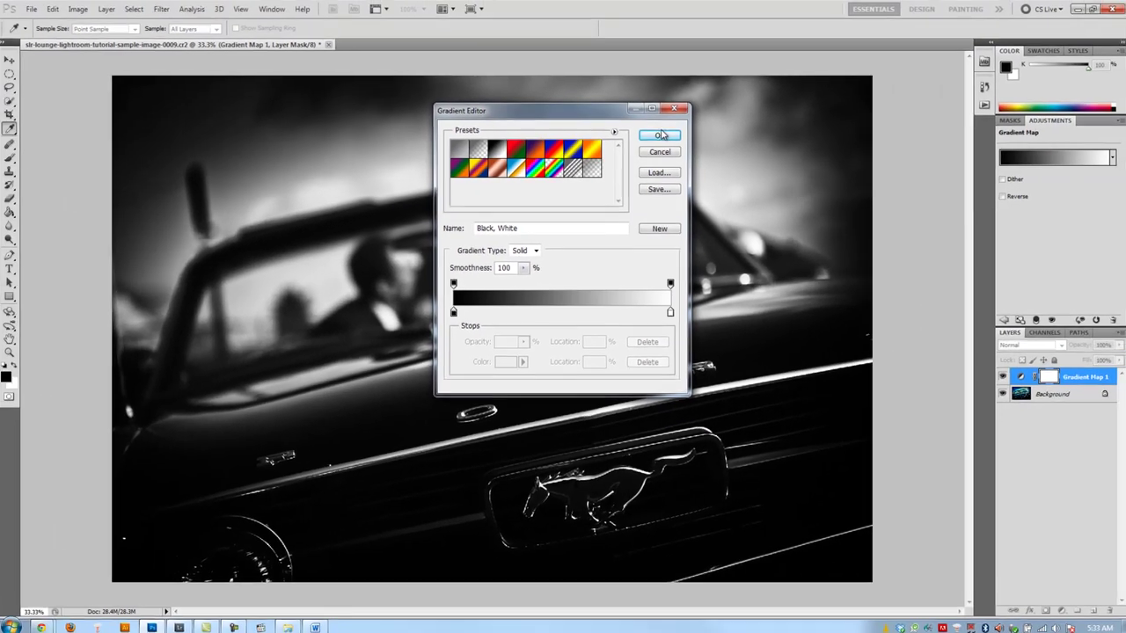
click(724, 108)
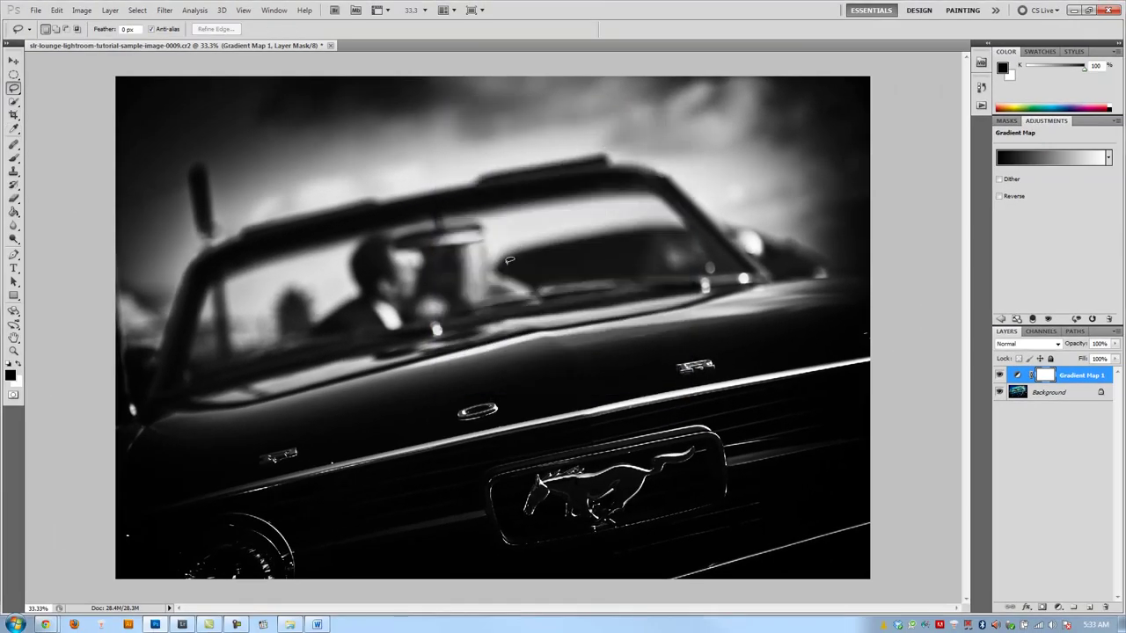
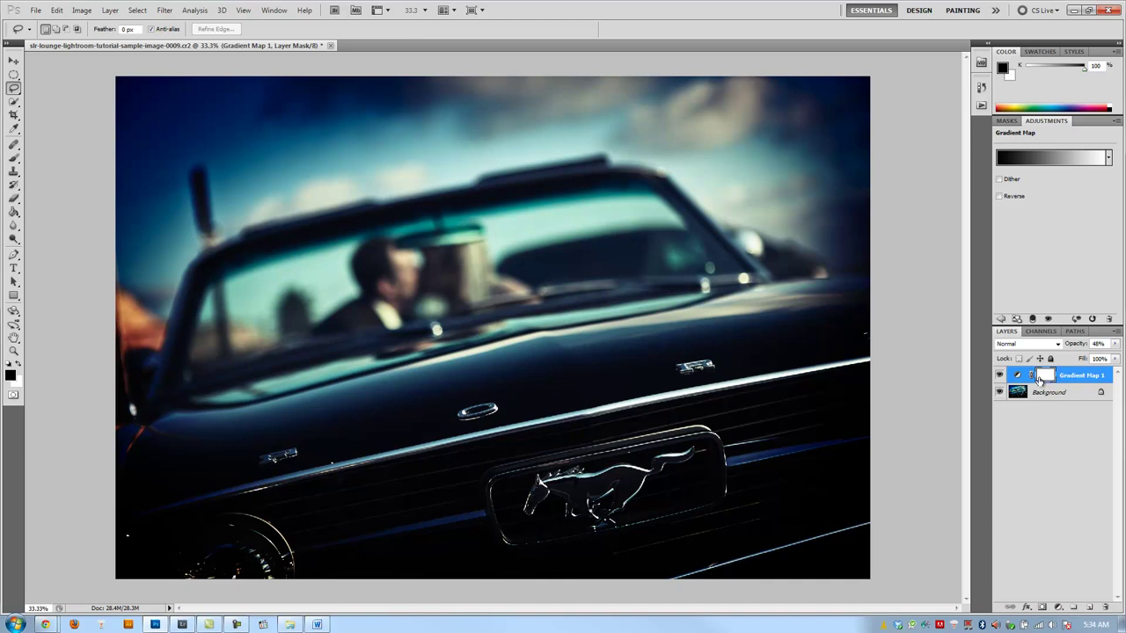
Switch to the Brush tool and reduce the brush size to 300 pixels.
key(v)
key(b)
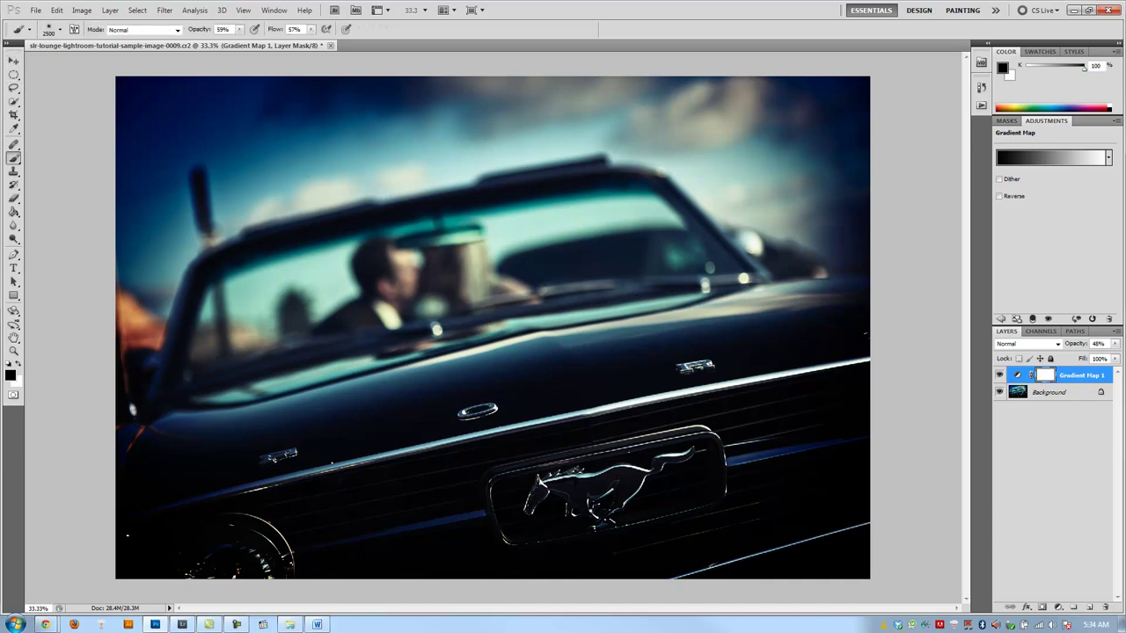
key([)
key([)
key([)
key([)
key([)
key([)
key([)
key([)
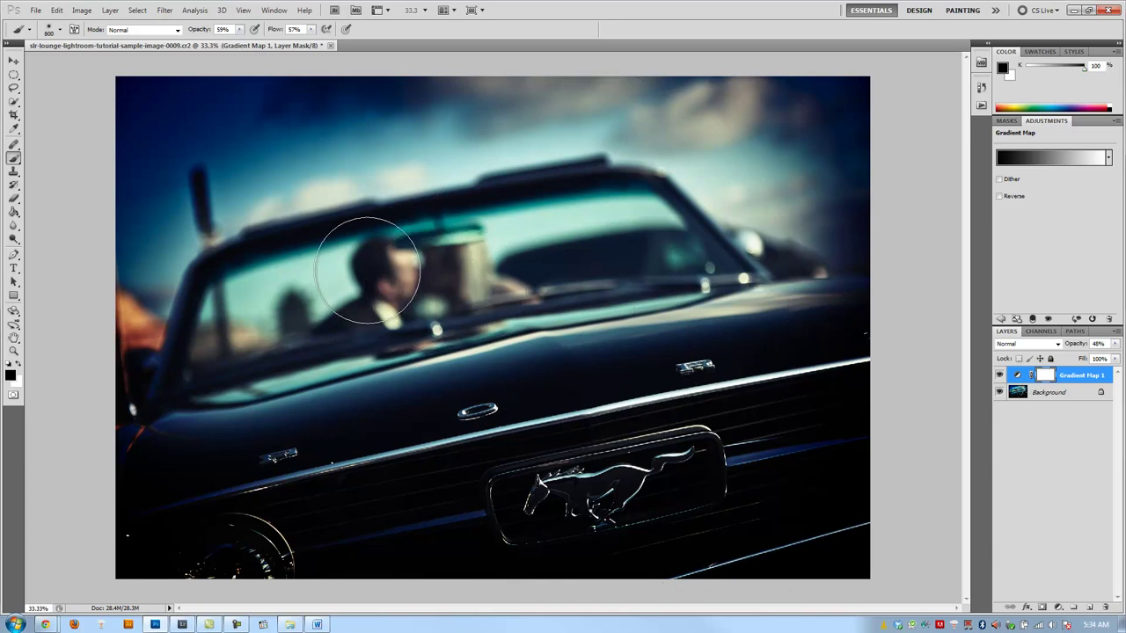
key([)
key([)
key([)
key([)
key([)
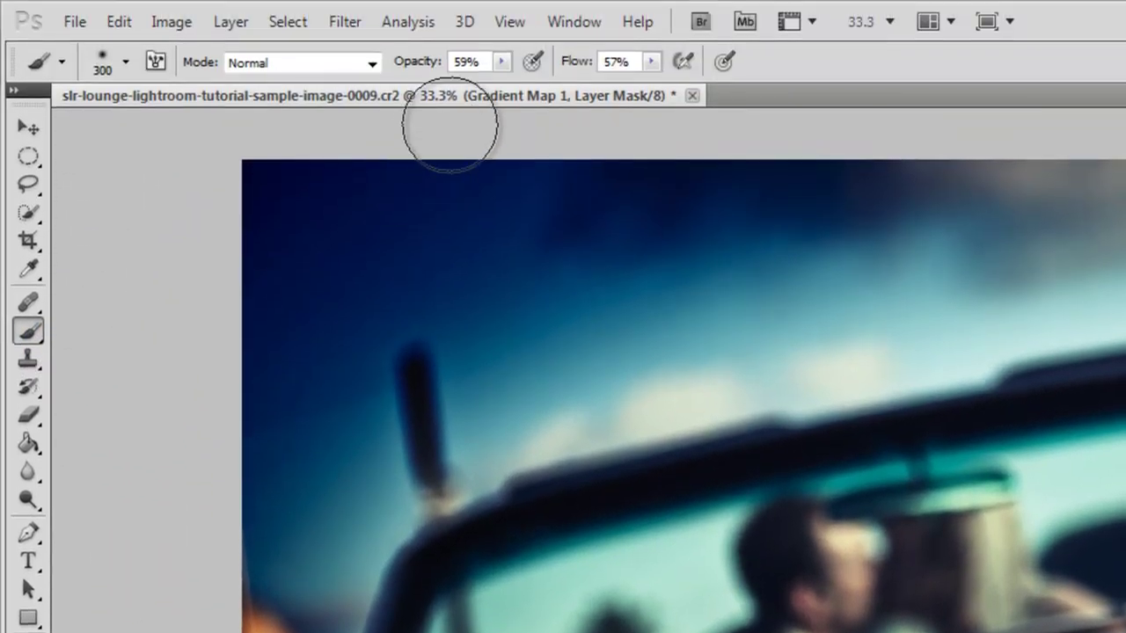
Set the brush opacity and flow to 100%.
click(486, 65)
text(100)
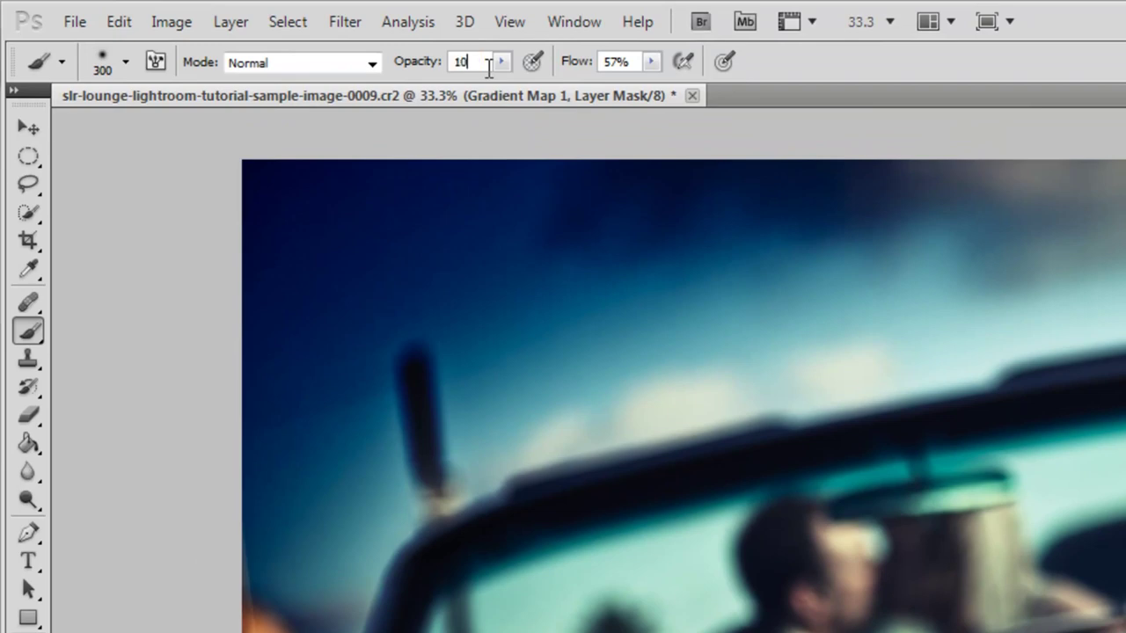
key(Tab)
text(100)
click(483, 61)
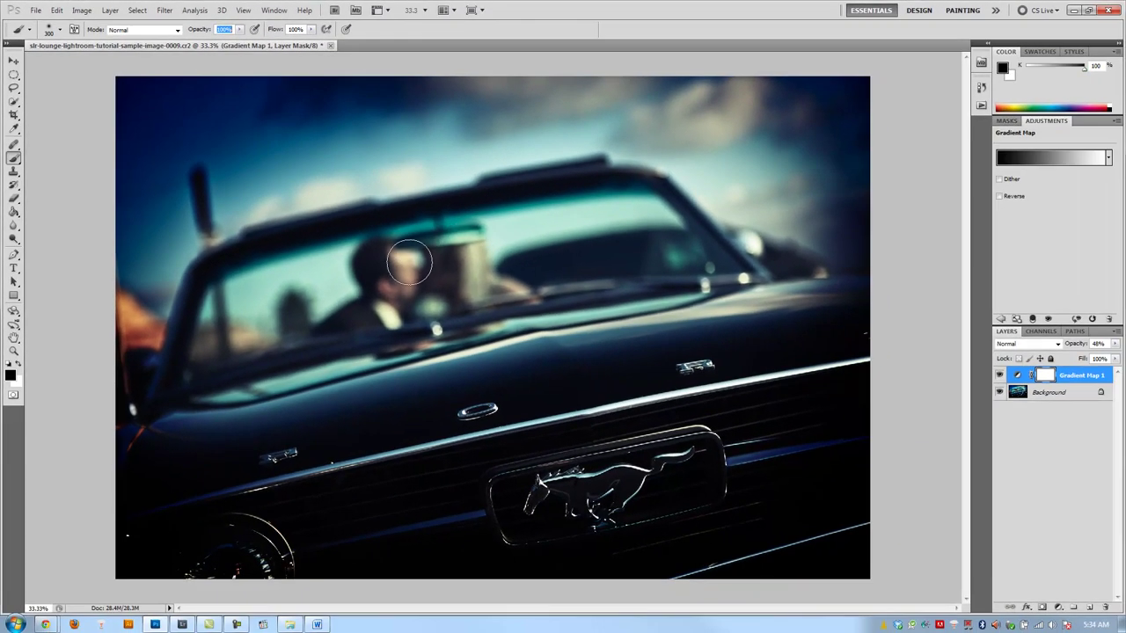
Paint black on the Gradient Map mask over the couple and, with a smaller brush, over the orange area at the photo's left edge.
mouse_move(375, 274)
mouse_down()
mouse_move(378, 307)
mouse_move(454, 261)
mouse_move(469, 282)
mouse_move(503, 284)
mouse_move(475, 271)
mouse_move(355, 315)
mouse_move(384, 293)
mouse_up()
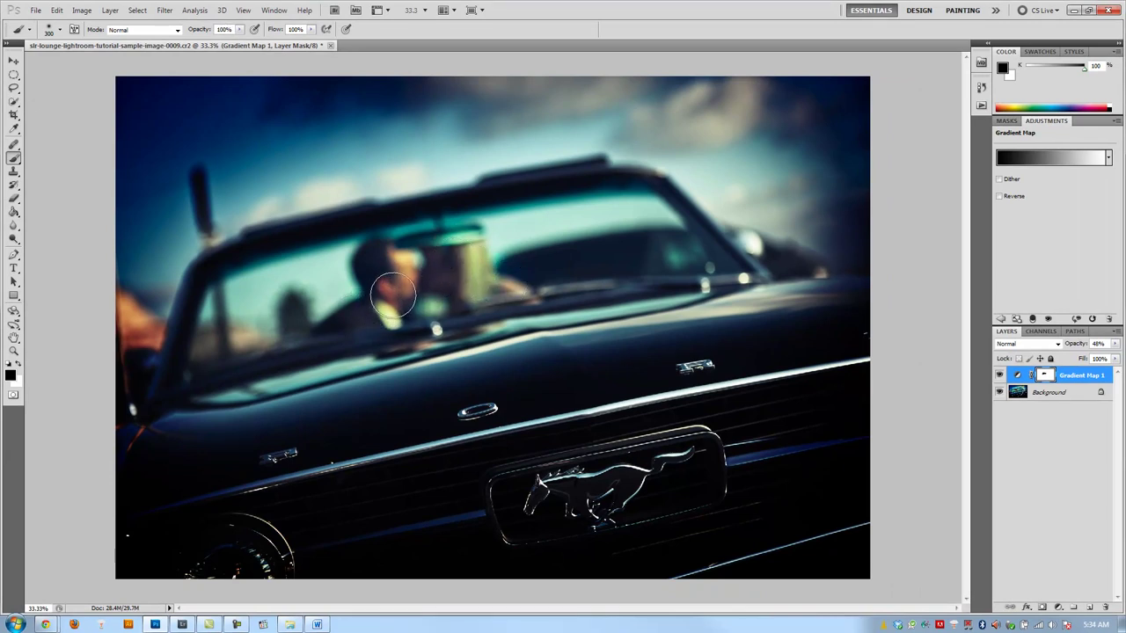
key(bracketleft)
key(bracketleft)
key(bracketleft)
mouse_move(141, 321)
mouse_down()
mouse_move(112, 306)
mouse_move(132, 325)
mouse_up()
Paint black on the Gradient Map mask over the windshield with a larger brush, finishing with the brush size reduced to 150 pixels.
key(bracketright)
key(bracketright)
key(bracketright)
key(bracketright)
key(bracketright)
key(bracketright)
mouse_move(249, 281)
mouse_down()
mouse_move(313, 289)
mouse_move(226, 322)
mouse_move(470, 263)
mouse_move(641, 243)
mouse_move(410, 261)
mouse_move(237, 316)
mouse_up()
key(bracketleft)
key(bracketleft)
key(bracketleft)
key(bracketleft)
key(bracketleft)
key(bracketleft)
key(bracketleft)
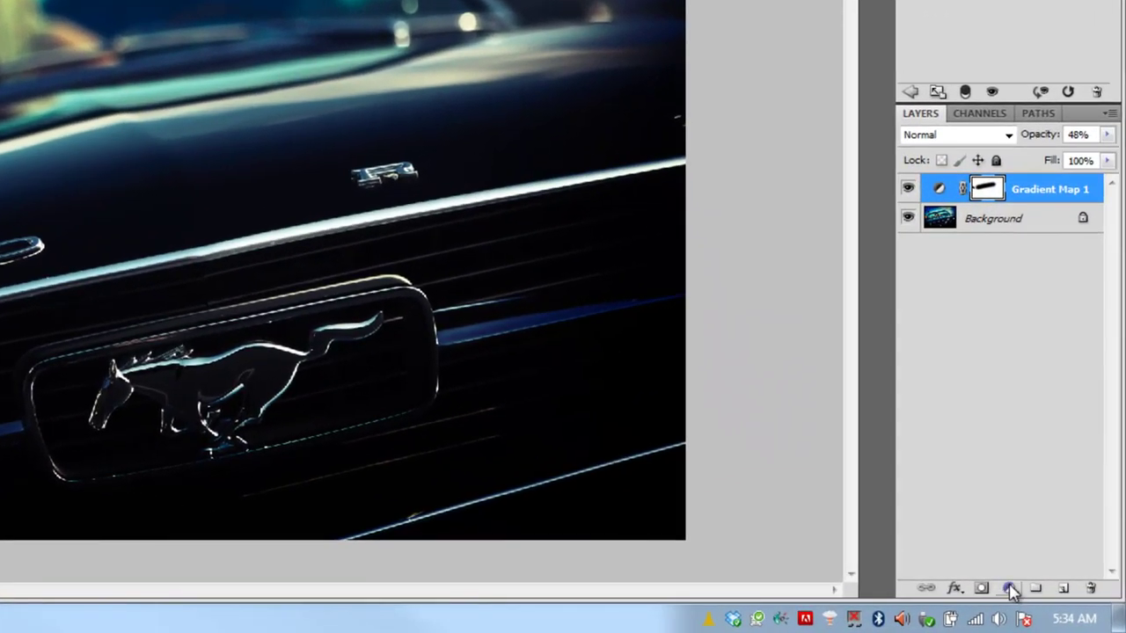
Add a Hue/Saturation adjustment layer with Saturation +20 and Lightness -1.
click(1010, 589)
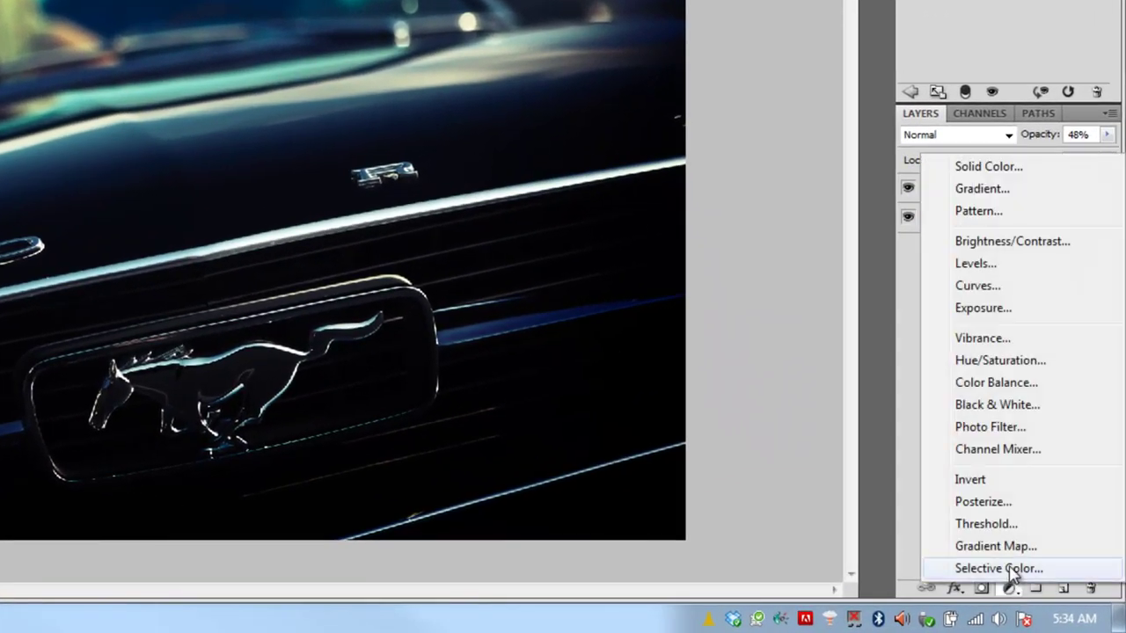
click(1003, 361)
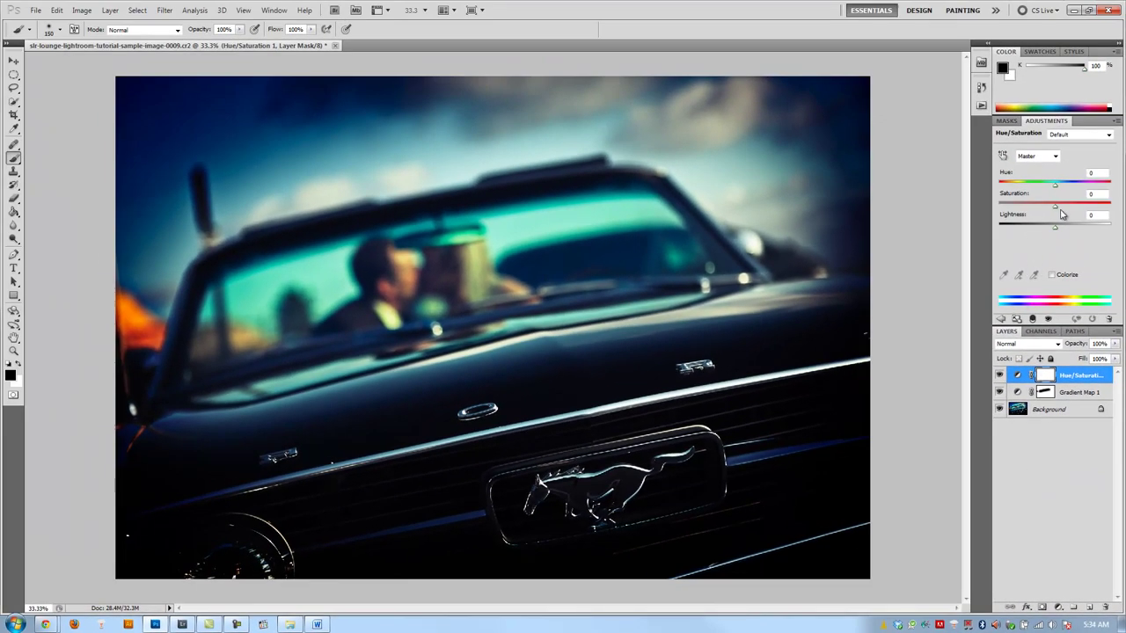
click(1070, 207)
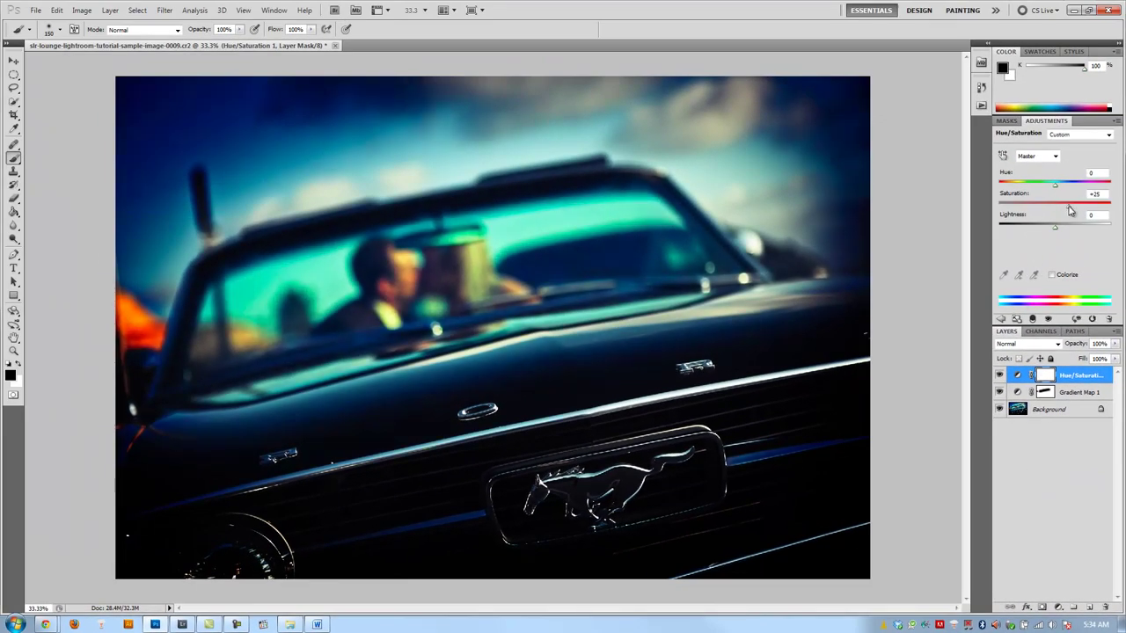
drag(1069, 212, 1067, 213)
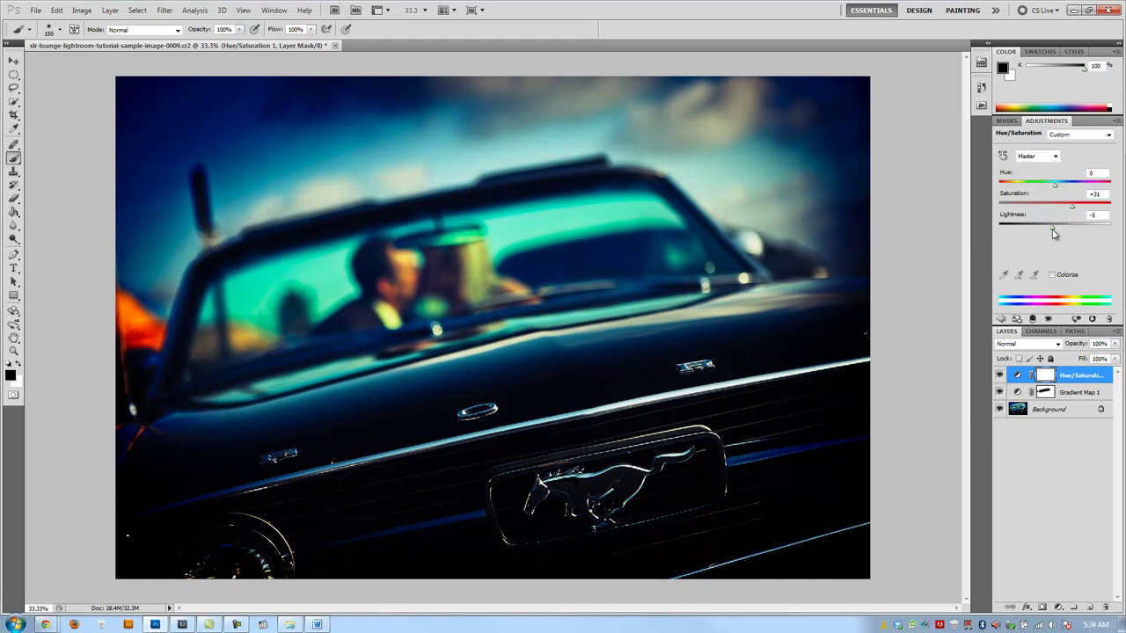
drag(1053, 233, 1057, 235)
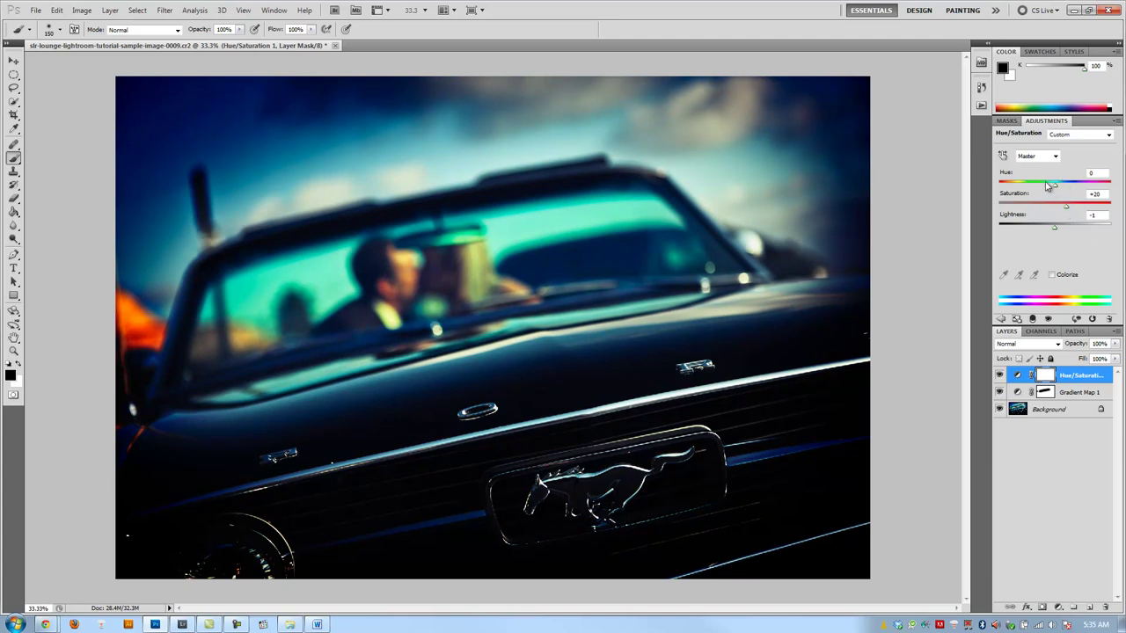
Merge the Hue/Saturation, Gradient Map and Background layers and duplicate the merged layer.
shift+click(1059, 410)
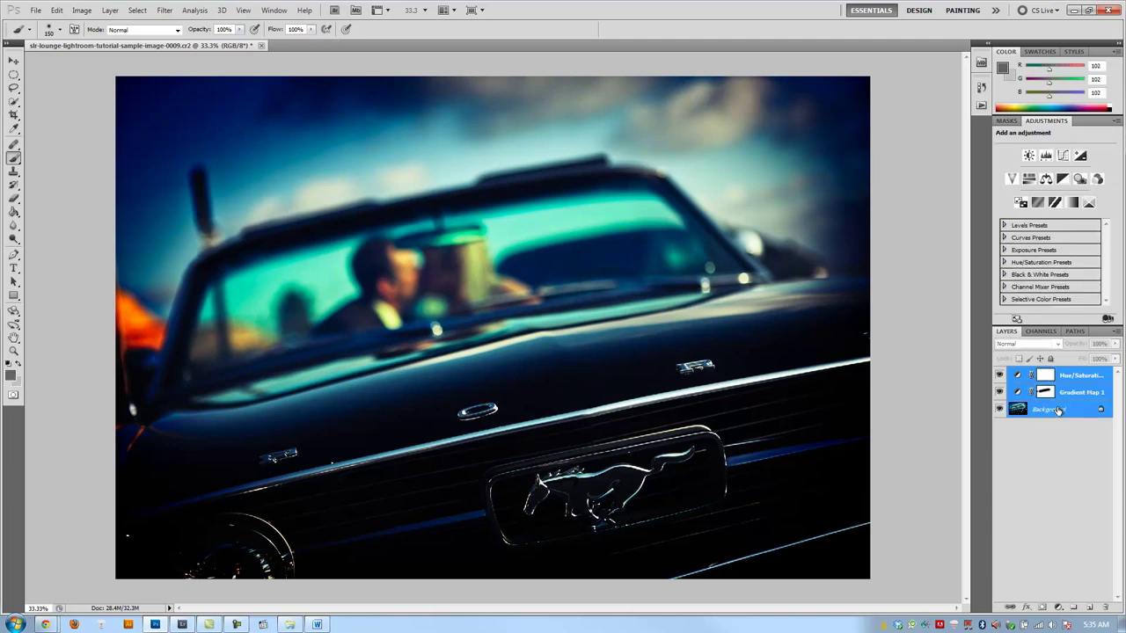
right_click(1058, 409)
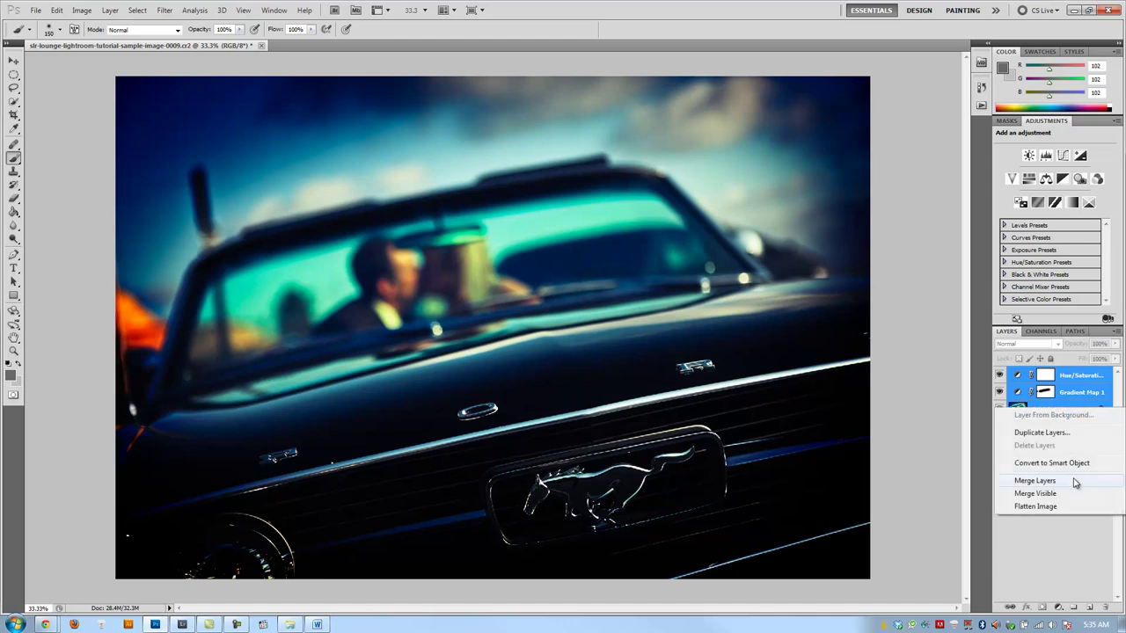
click(1035, 480)
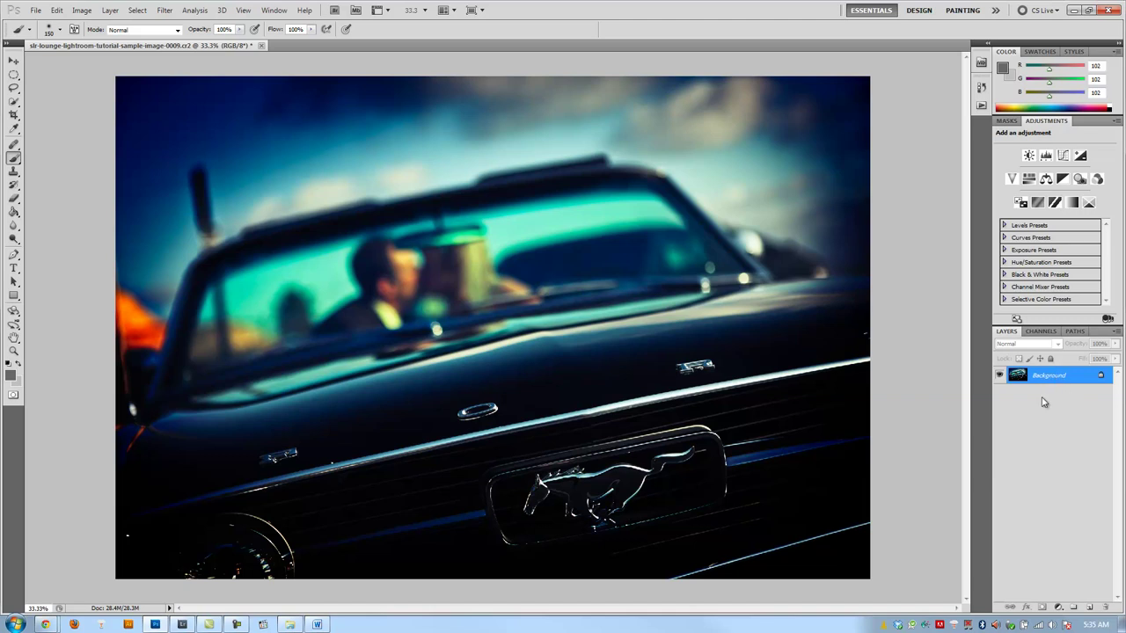
key(ctrl+j)
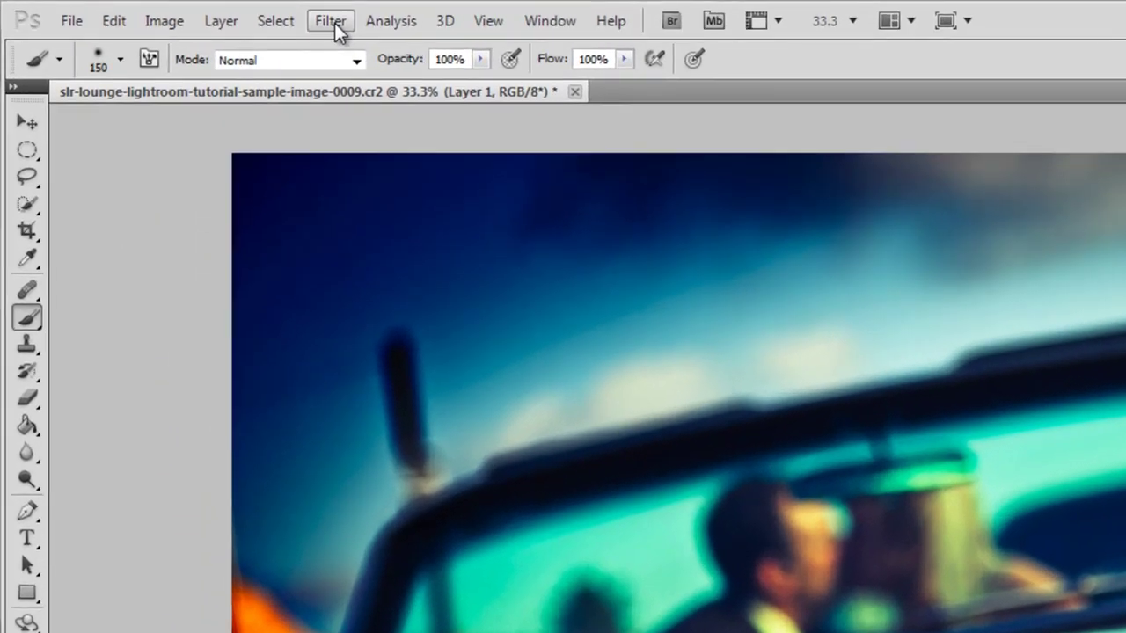
Apply a Lens Blur with Radius 42 to the duplicated layer.
click(190, 13)
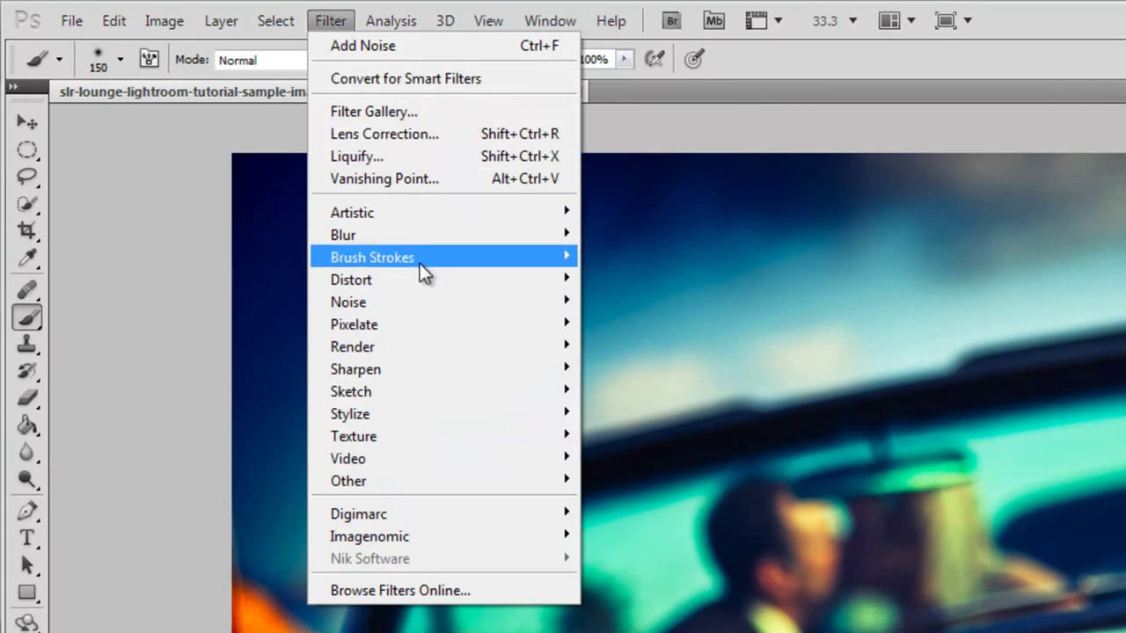
mouse_move(403, 237)
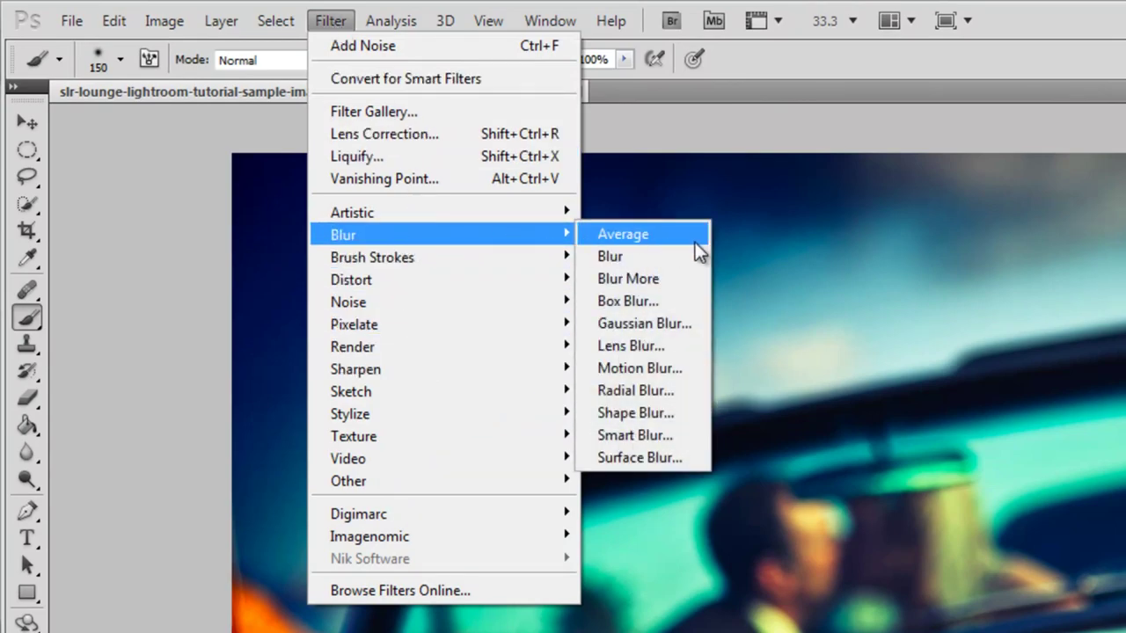
click(664, 343)
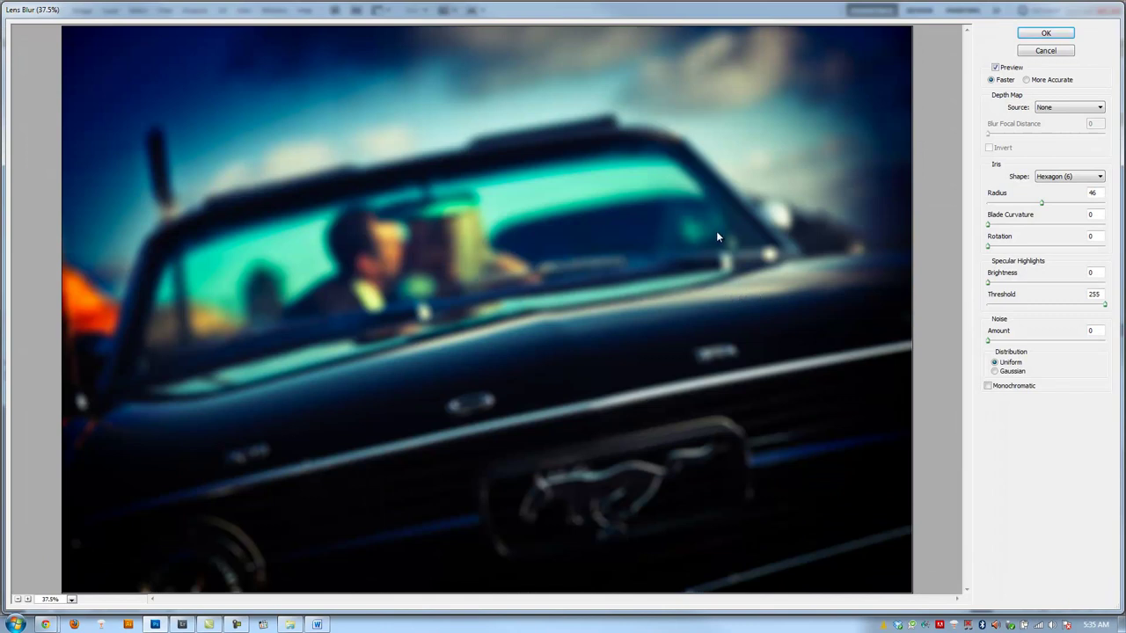
click(1031, 208)
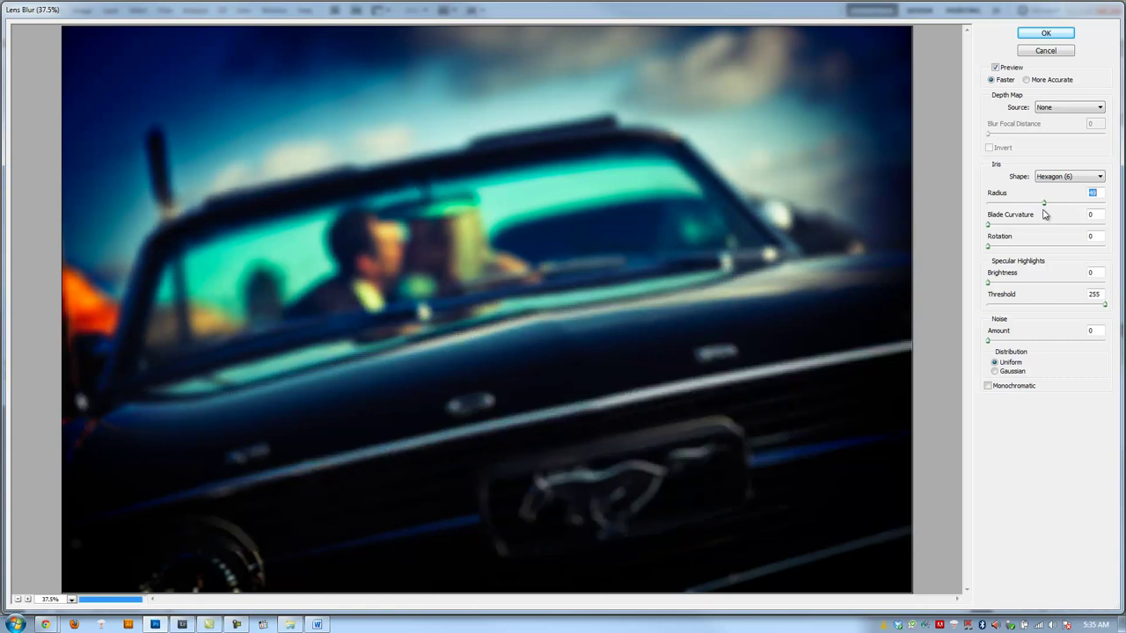
drag(1044, 213, 1037, 217)
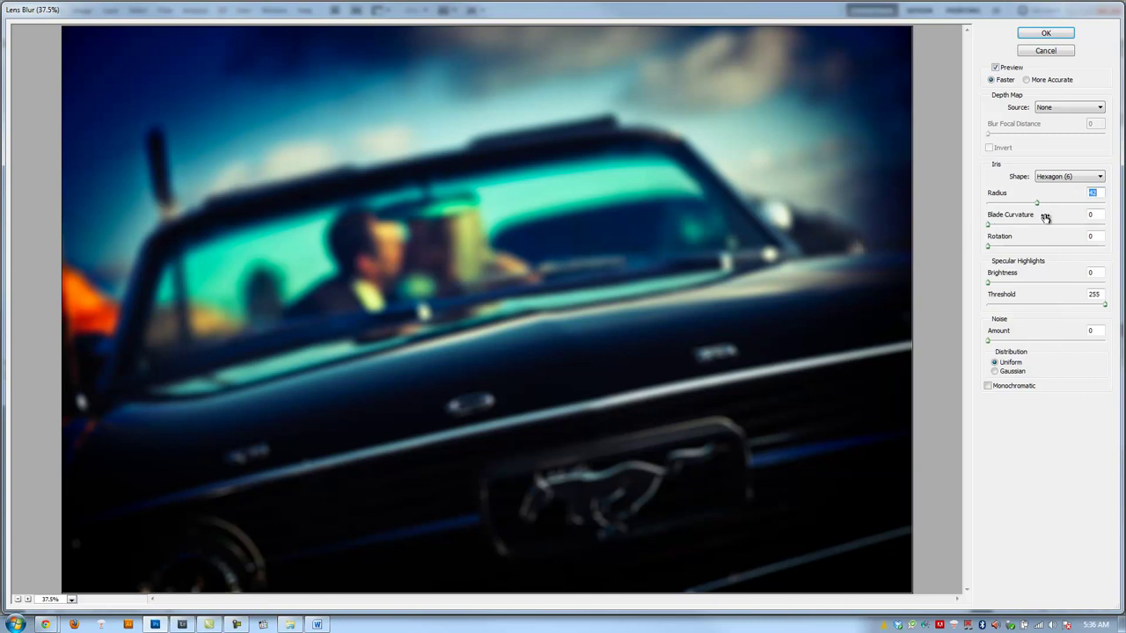
click(1027, 40)
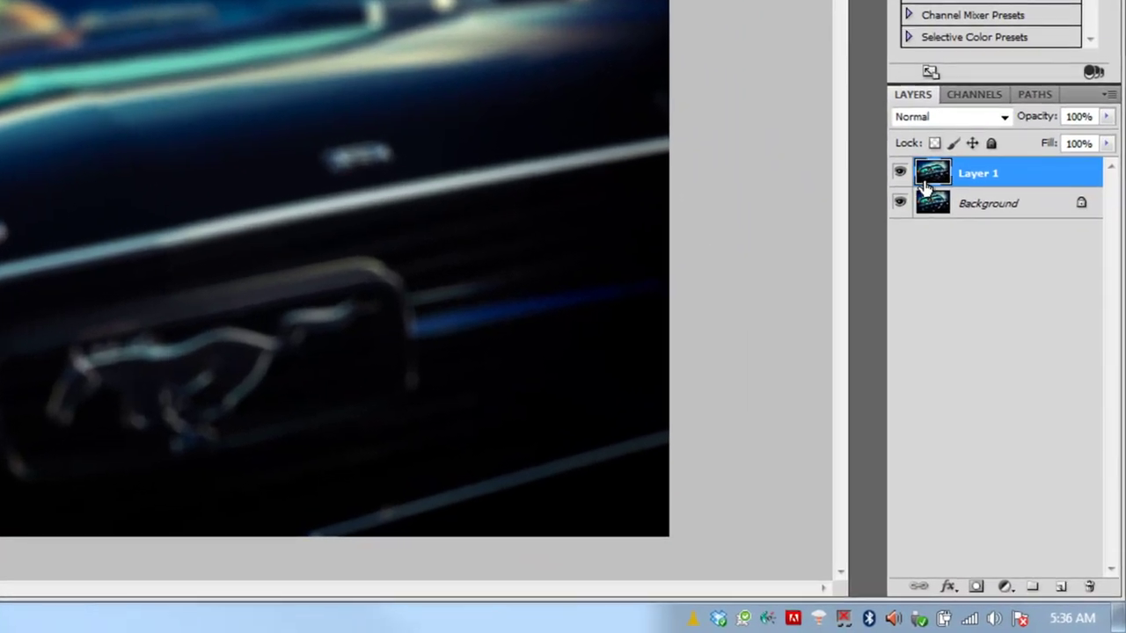
Add a layer mask to the blurred layer and ready the Brush tool with black as the foreground color.
click(975, 587)
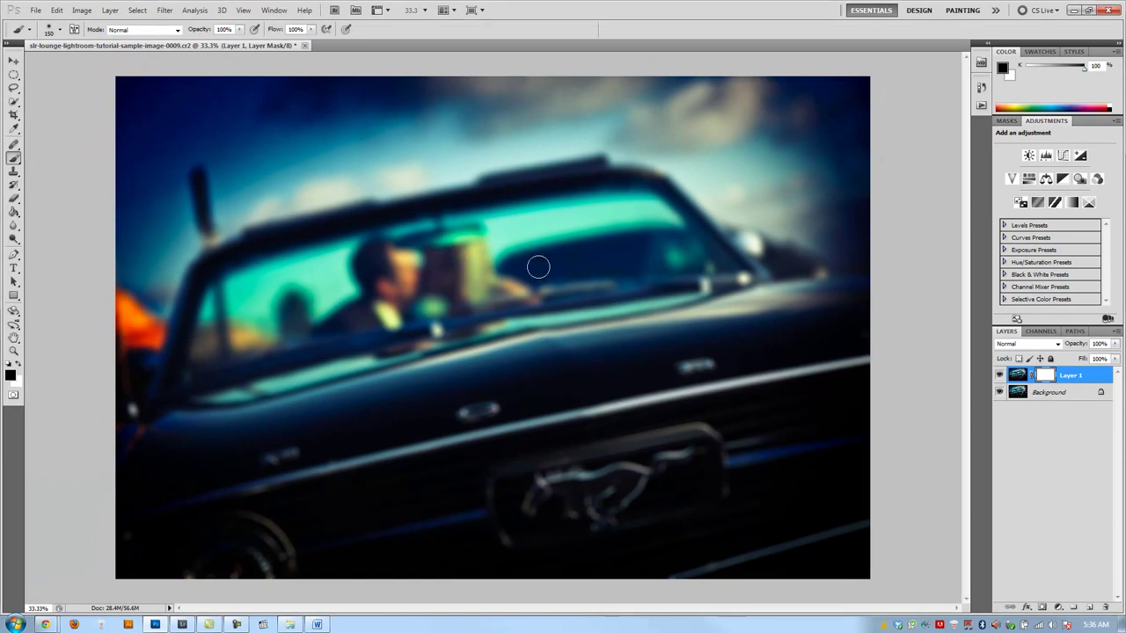
click(14, 160)
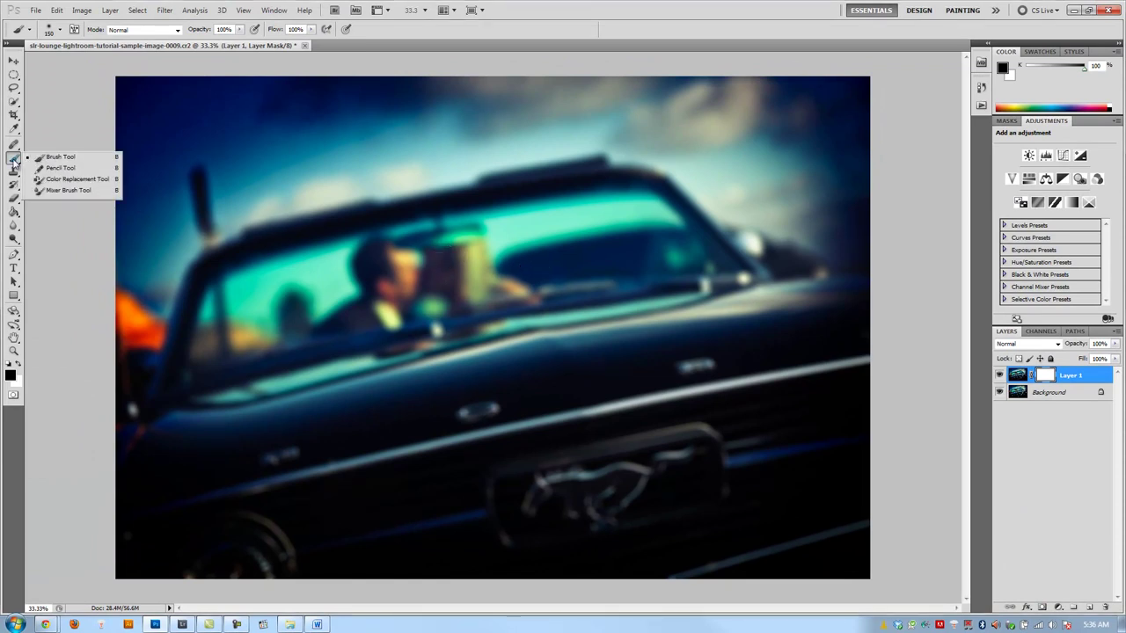
click(11, 375)
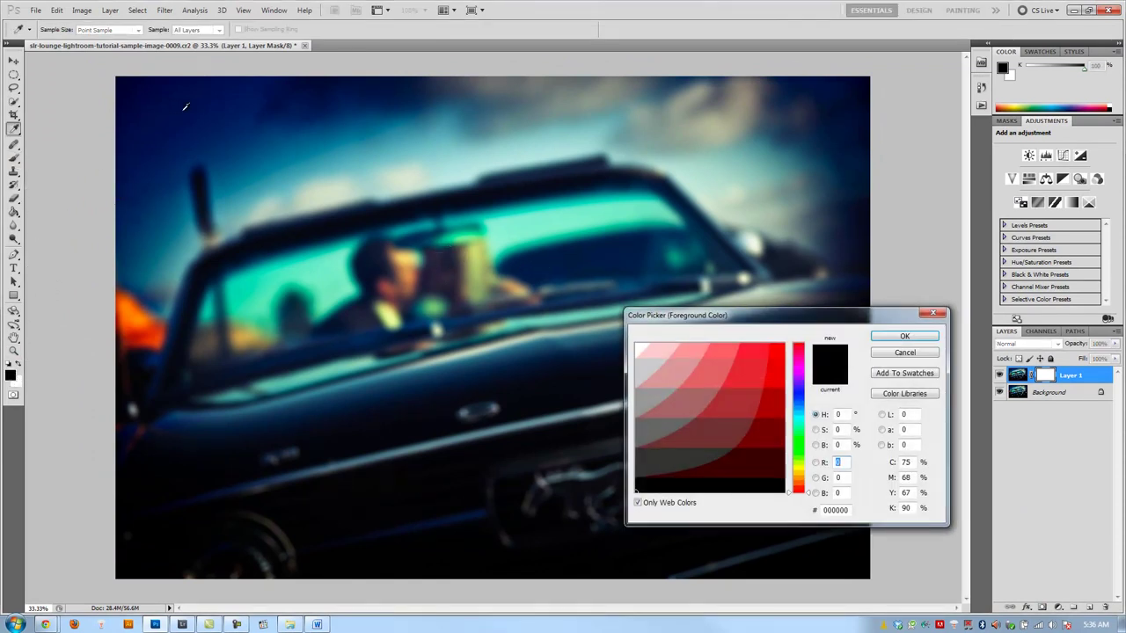
key(Return)
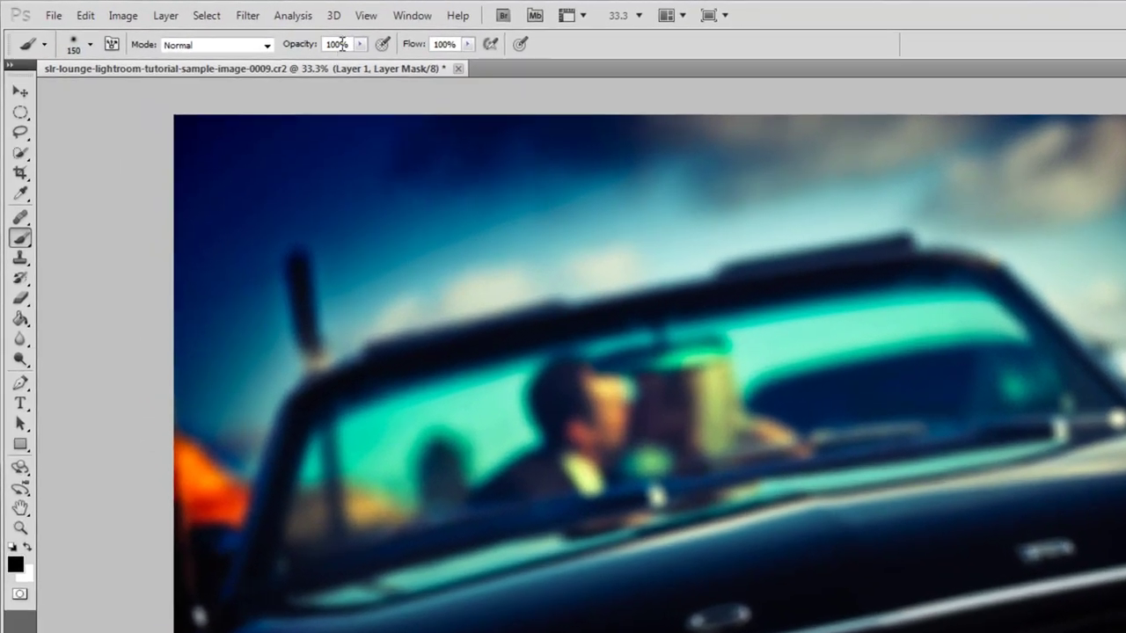
Set the brush to 50% opacity and 50% flow.
click(225, 29)
text(50)
key(Tab)
text(50)
key(Tab)
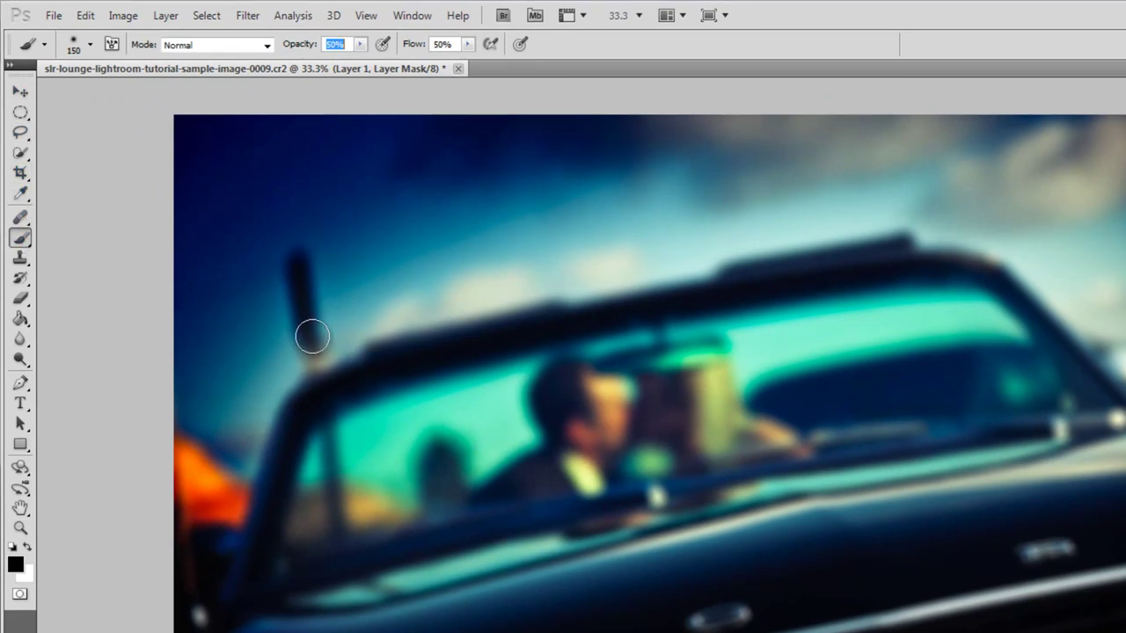
Enlarge the brush to 2500 px with 0% hardness and paint black on the mask over the car's hood and grille emblem.
click(89, 45)
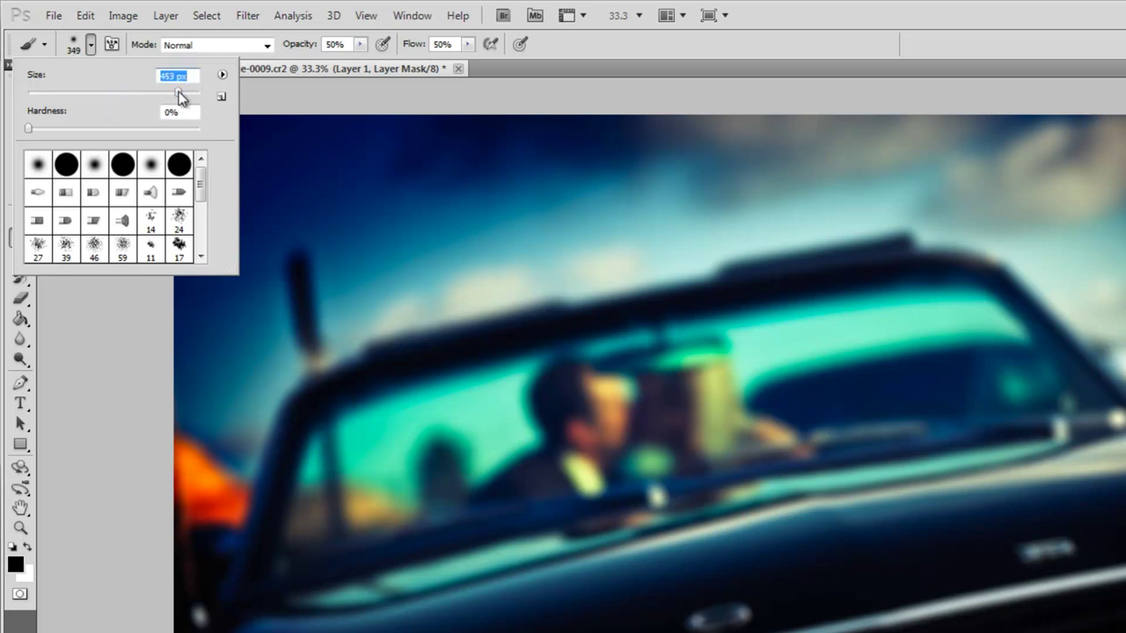
drag(179, 97, 225, 112)
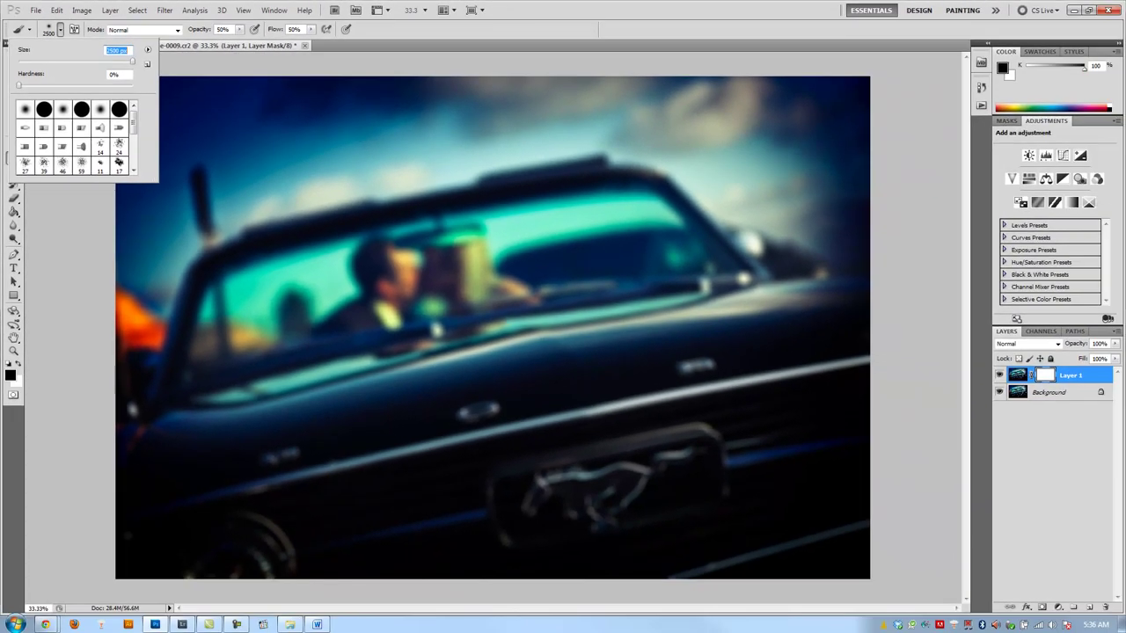
key(Return)
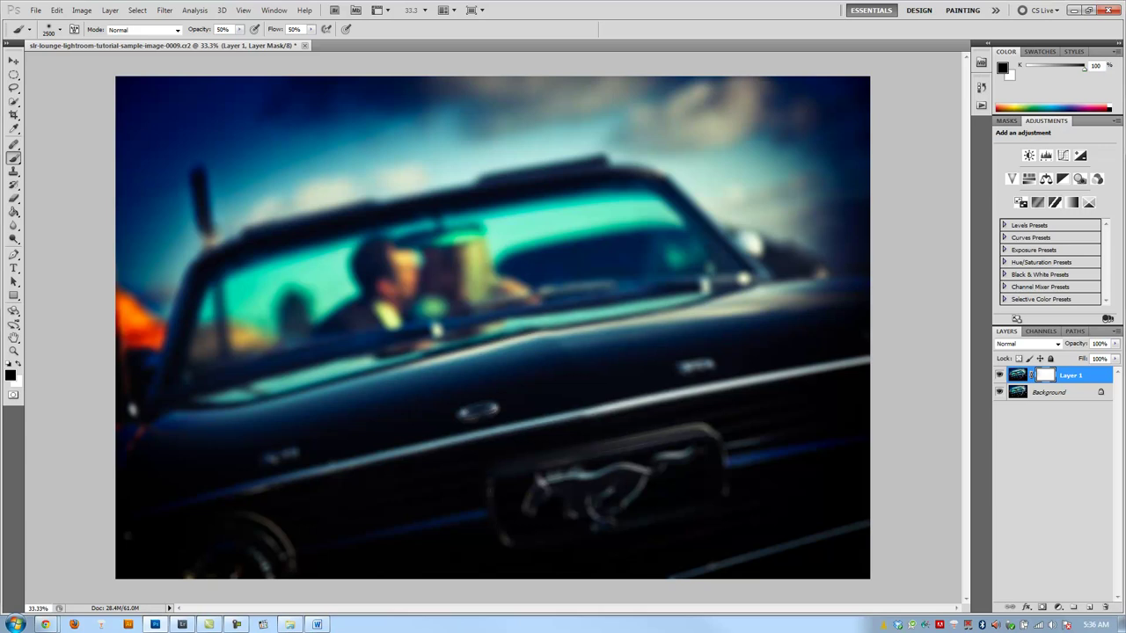
click(497, 404)
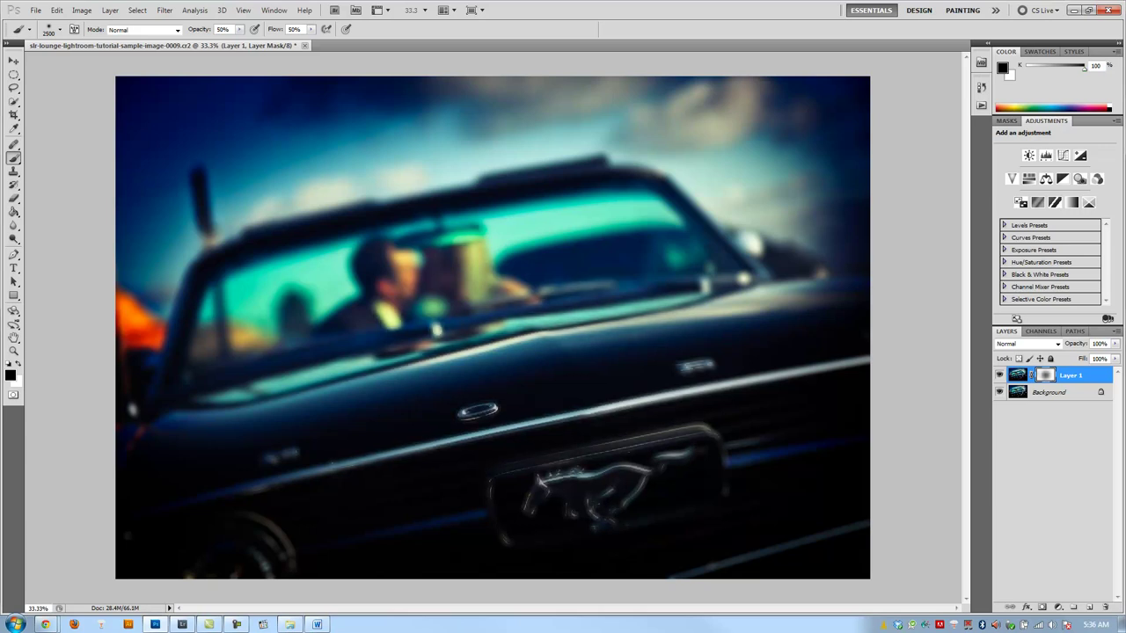
click(732, 383)
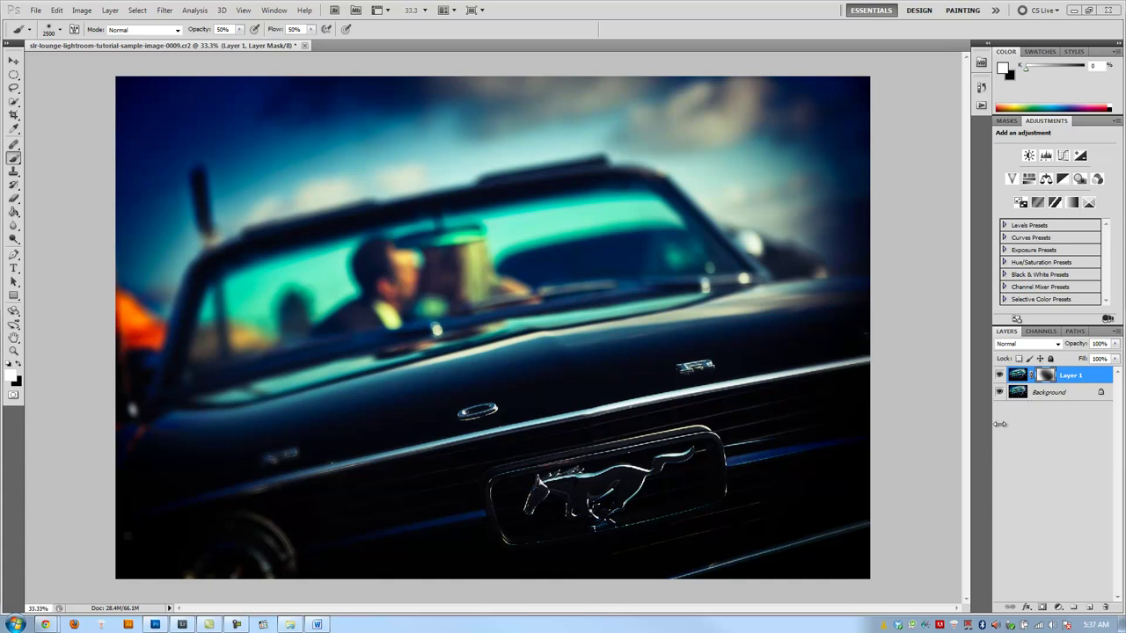
Start an Unsharp Mask on the Background layer and center its preview on the O lettering on the hood.
click(1029, 396)
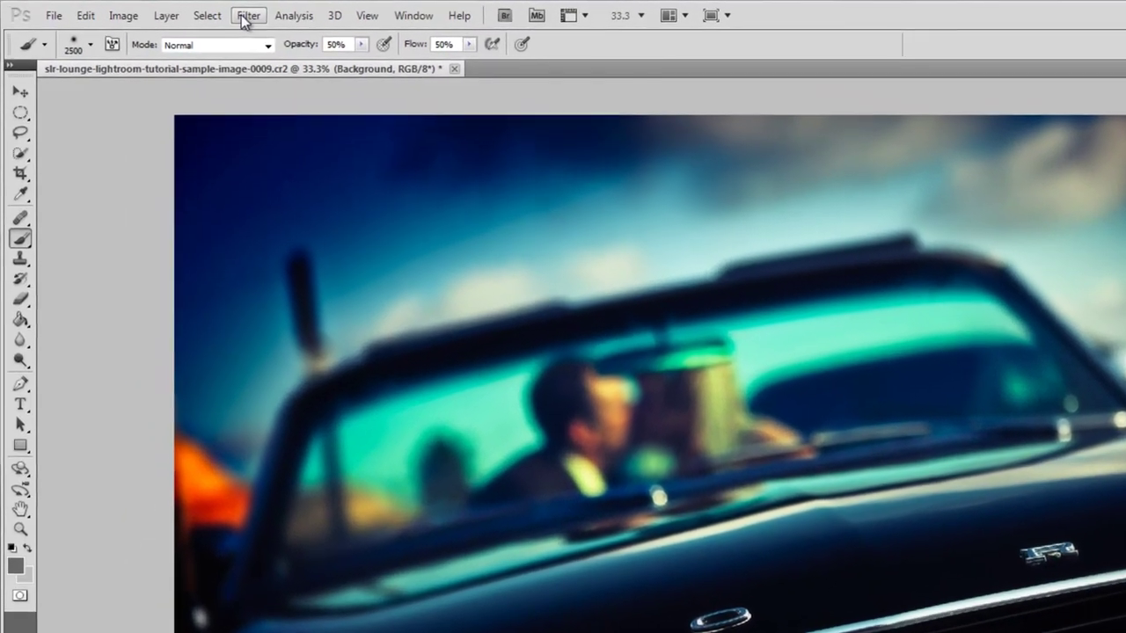
click(163, 10)
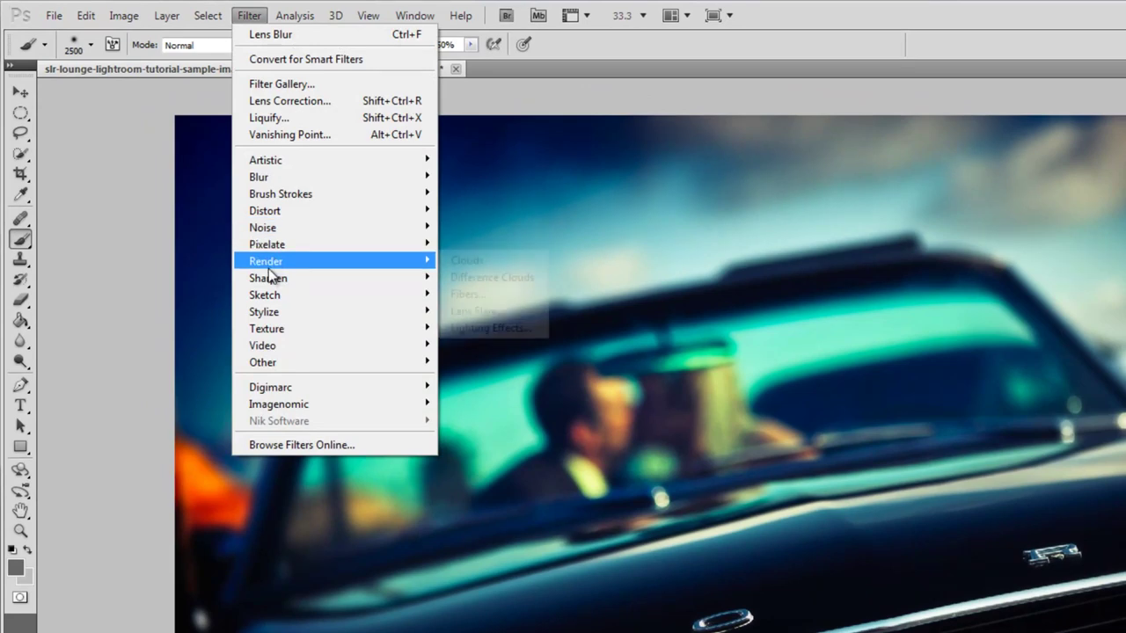
mouse_move(264, 280)
click(487, 345)
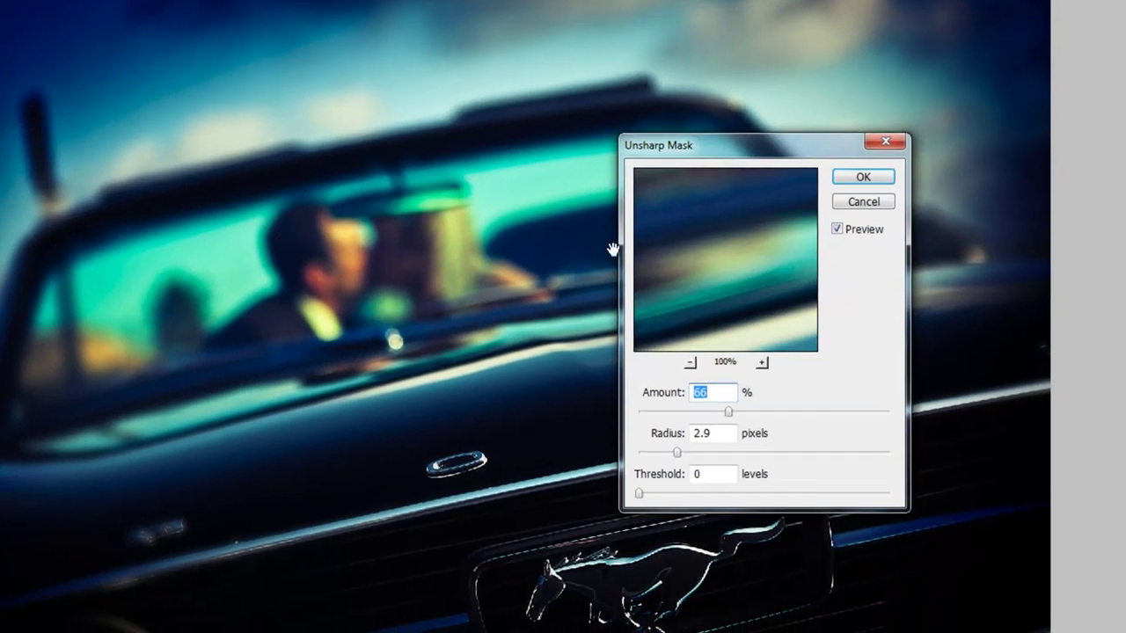
drag(774, 151, 909, 50)
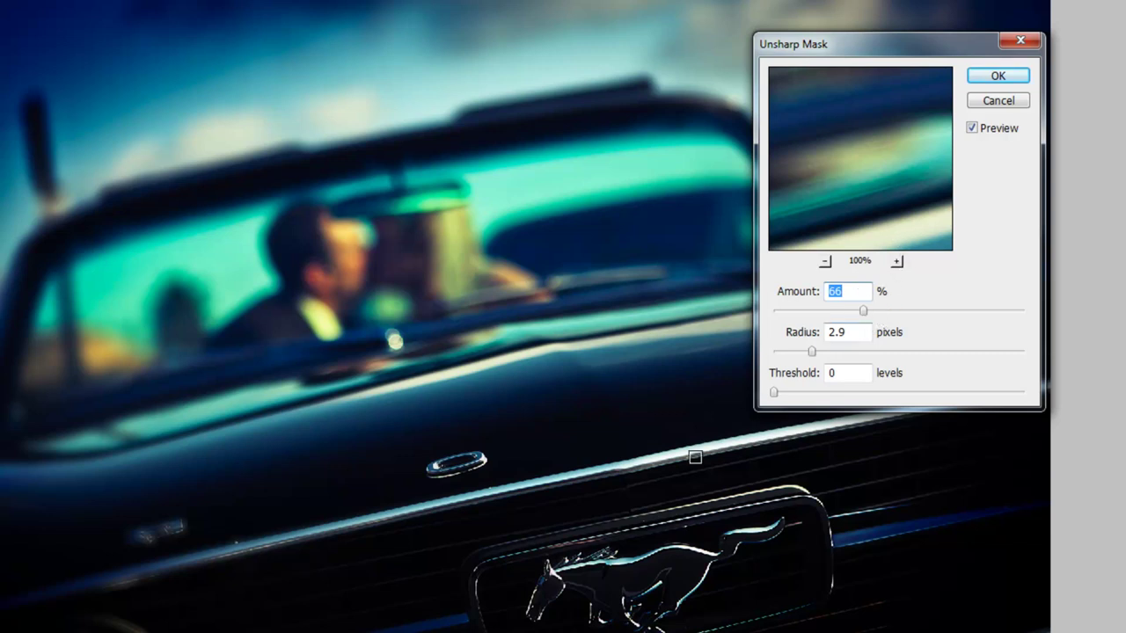
click(578, 479)
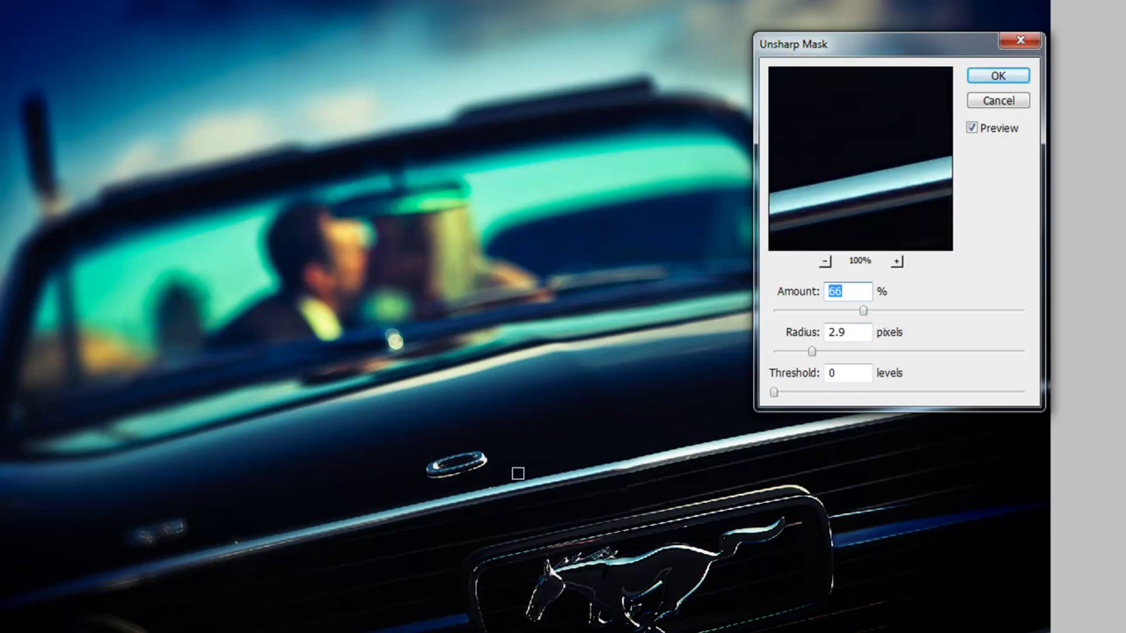
click(458, 465)
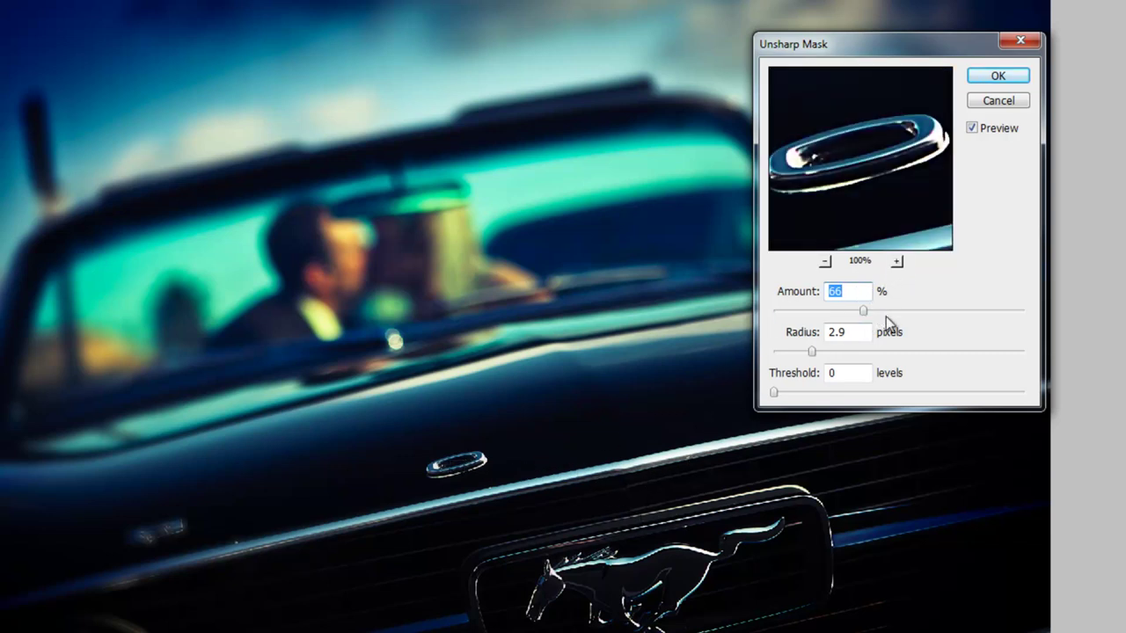
Set the Unsharp Mask Amount to 99% and Radius to 5.0 pixels, and apply it to the Background layer.
text(97)
key(Tab)
key(Up)
key(Up)
key(Up)
key(Up)
key(Up)
key(Up)
key(Up)
key(Up)
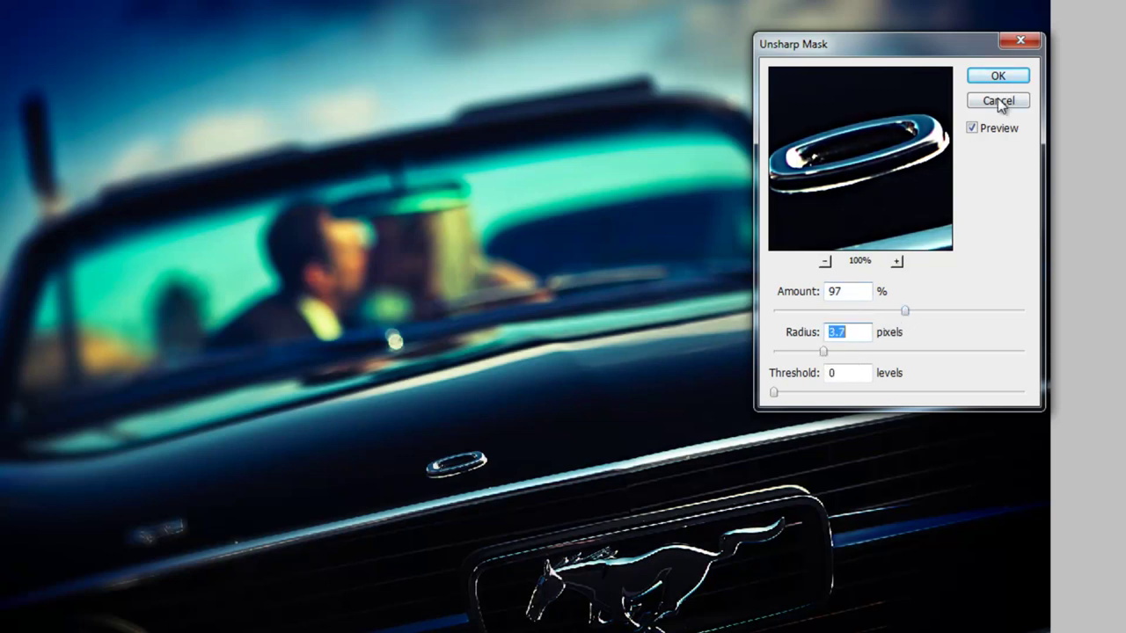
click(852, 351)
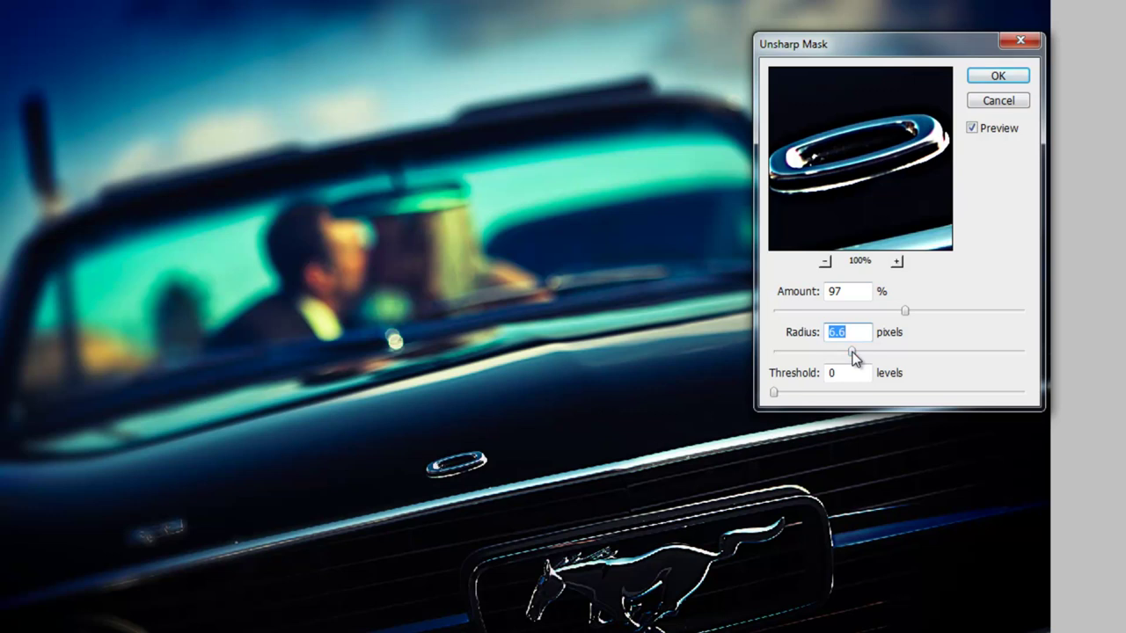
drag(852, 352, 840, 353)
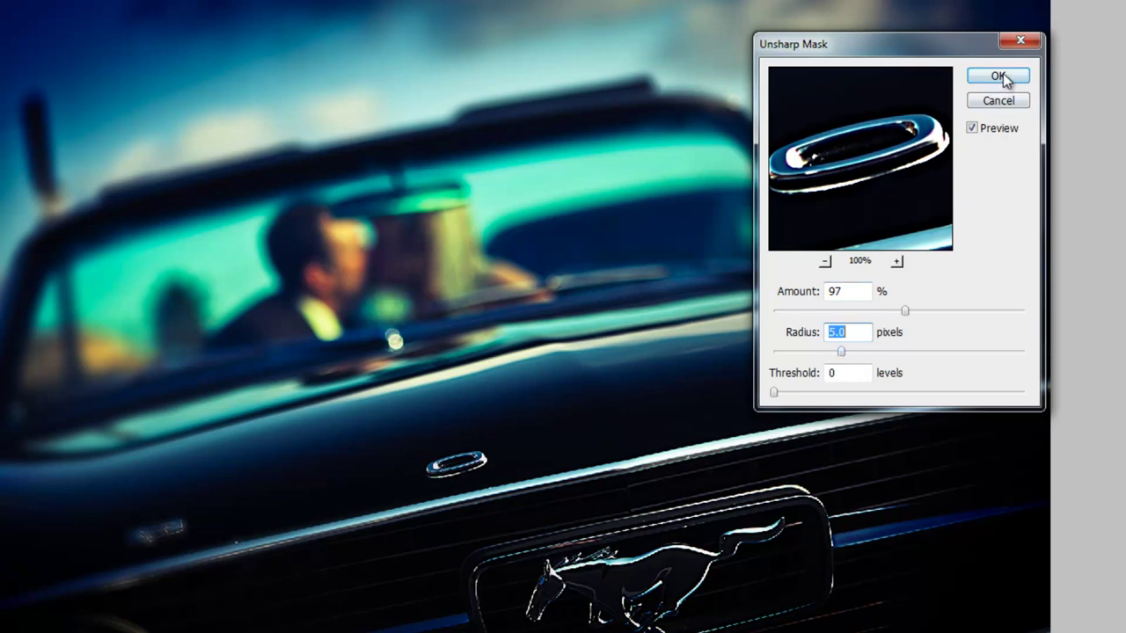
drag(905, 312, 909, 311)
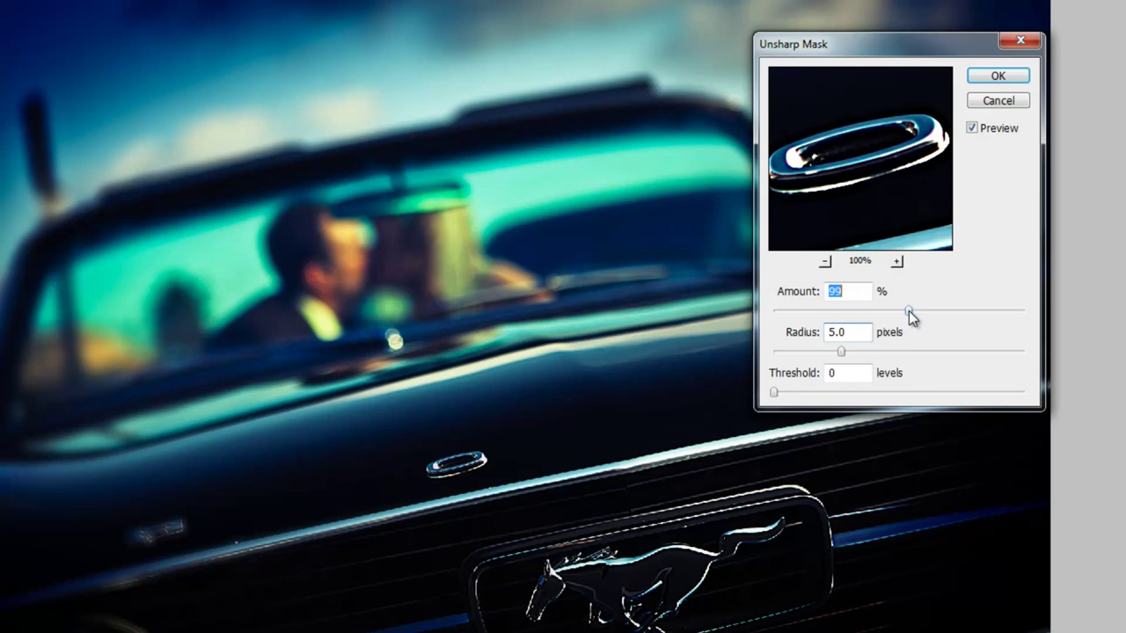
click(977, 77)
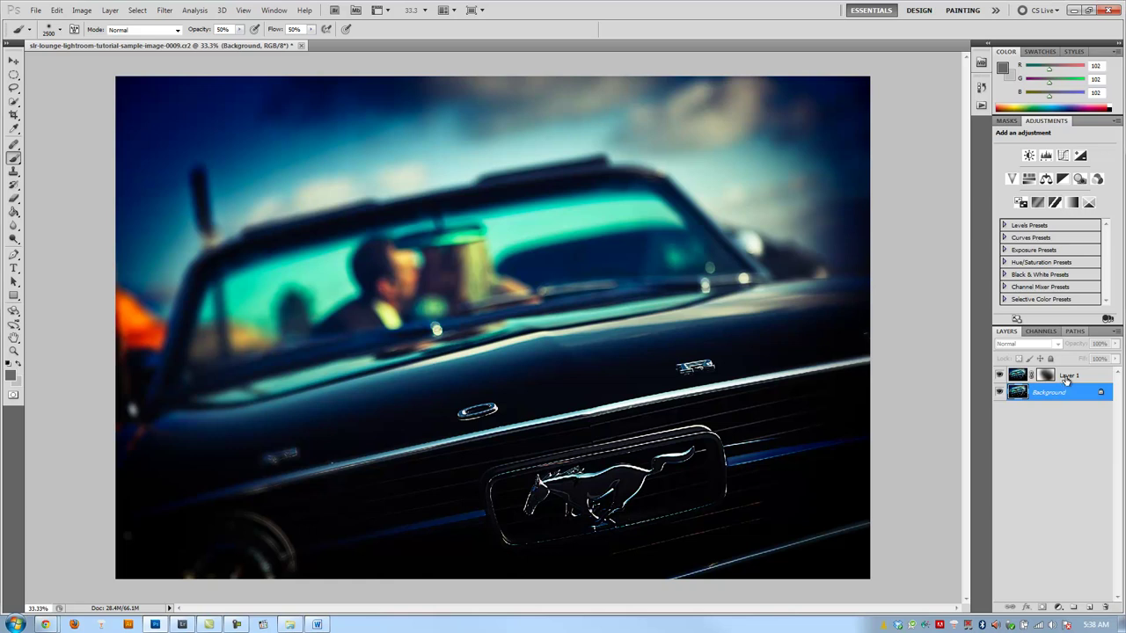
Merge the masked blur layer with the Background layer.
shift+click(1066, 378)
right_click(1066, 380)
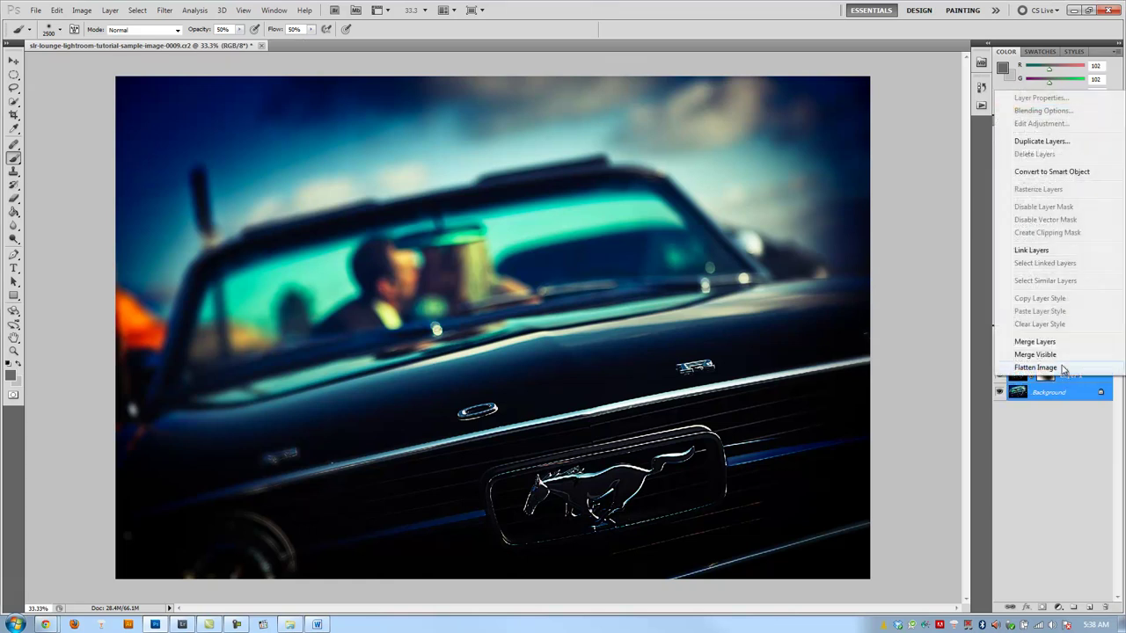
click(1065, 345)
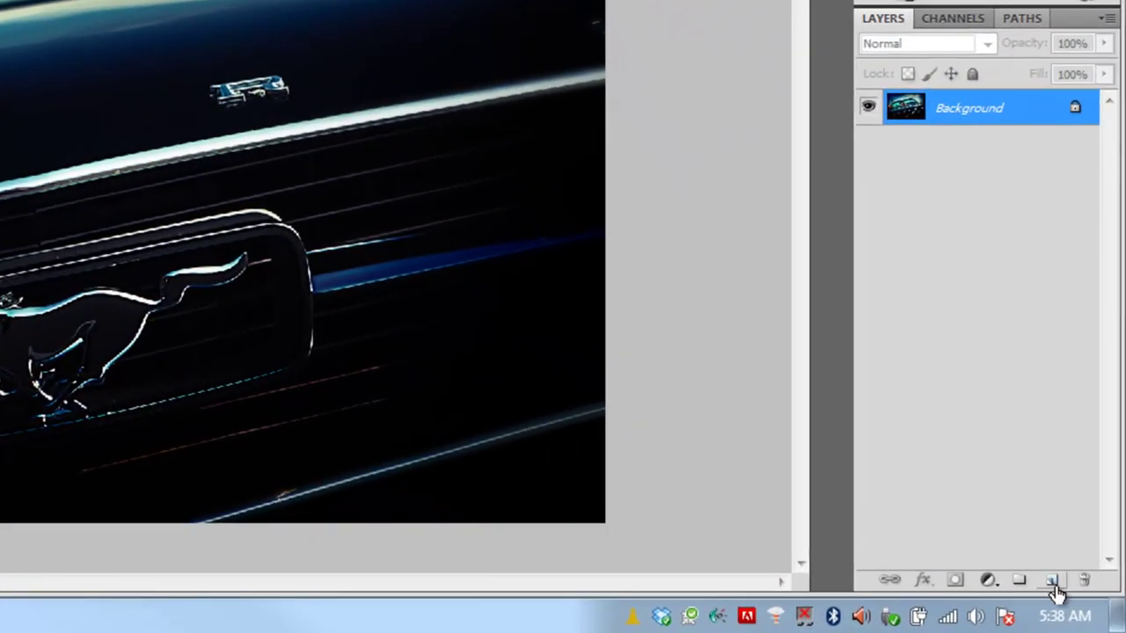
Add a new layer and fill it with gray 666666 using the Paint Bucket tool.
click(1053, 582)
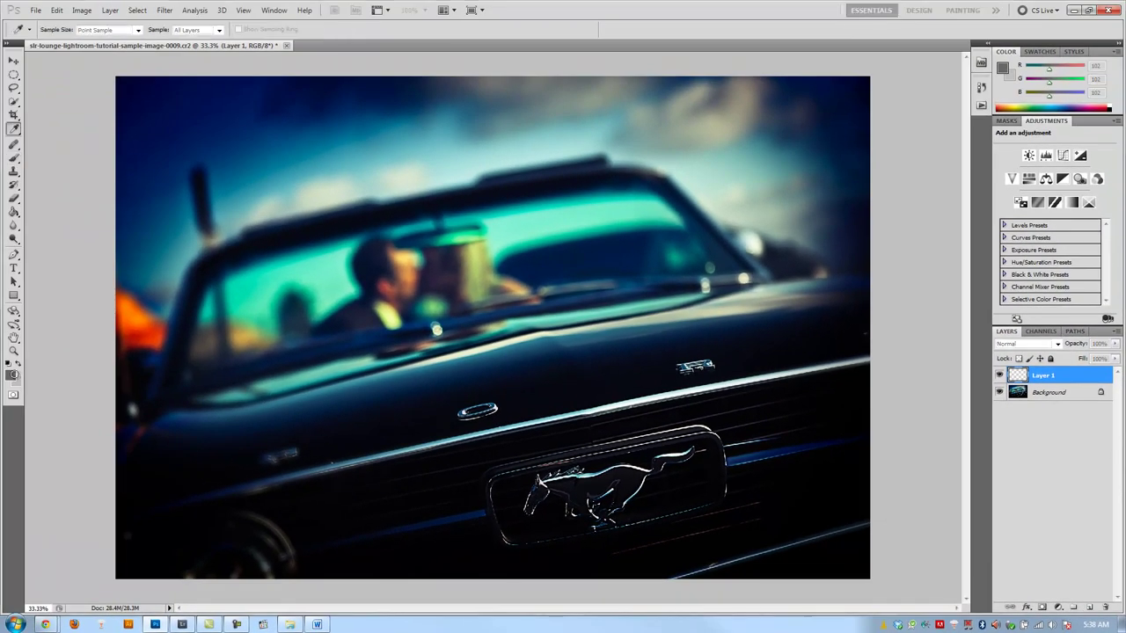
click(11, 374)
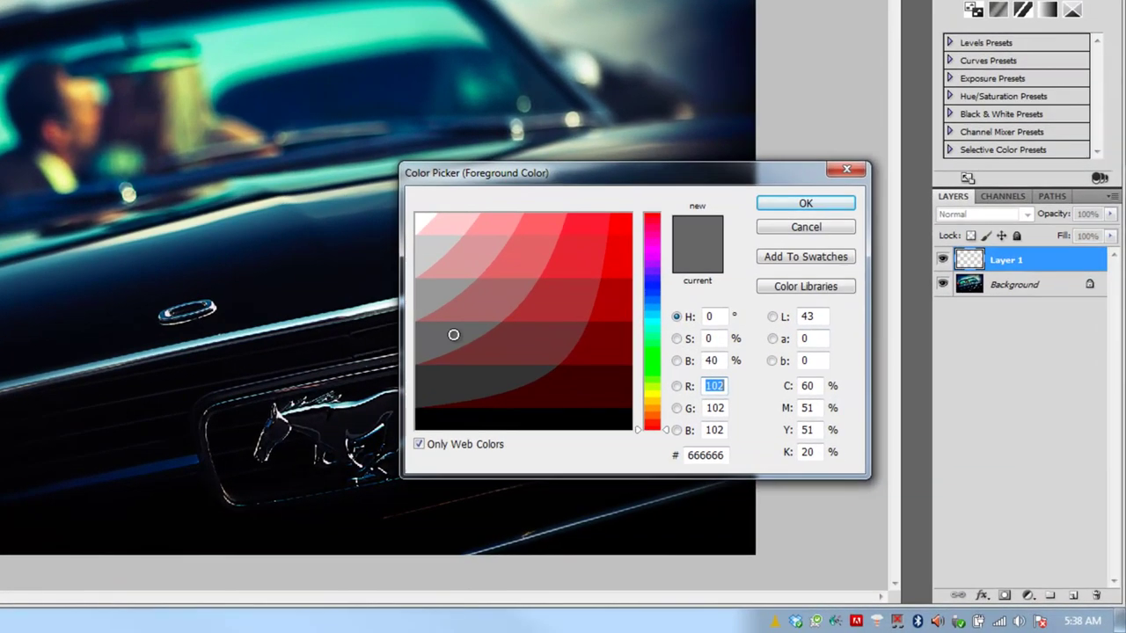
click(429, 336)
click(797, 204)
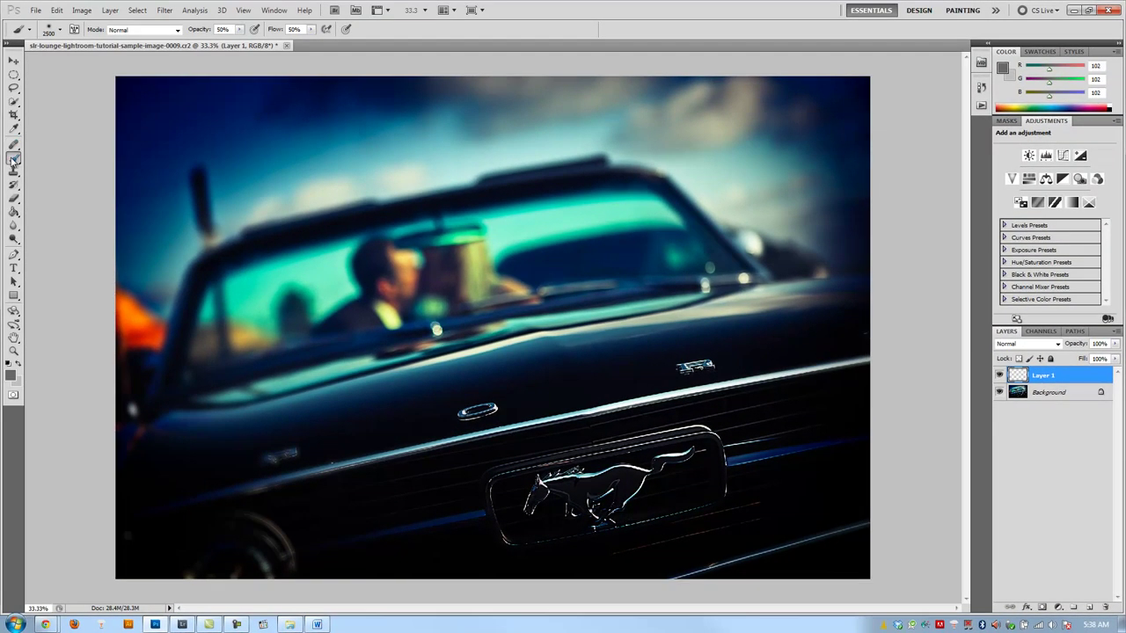
click(18, 214)
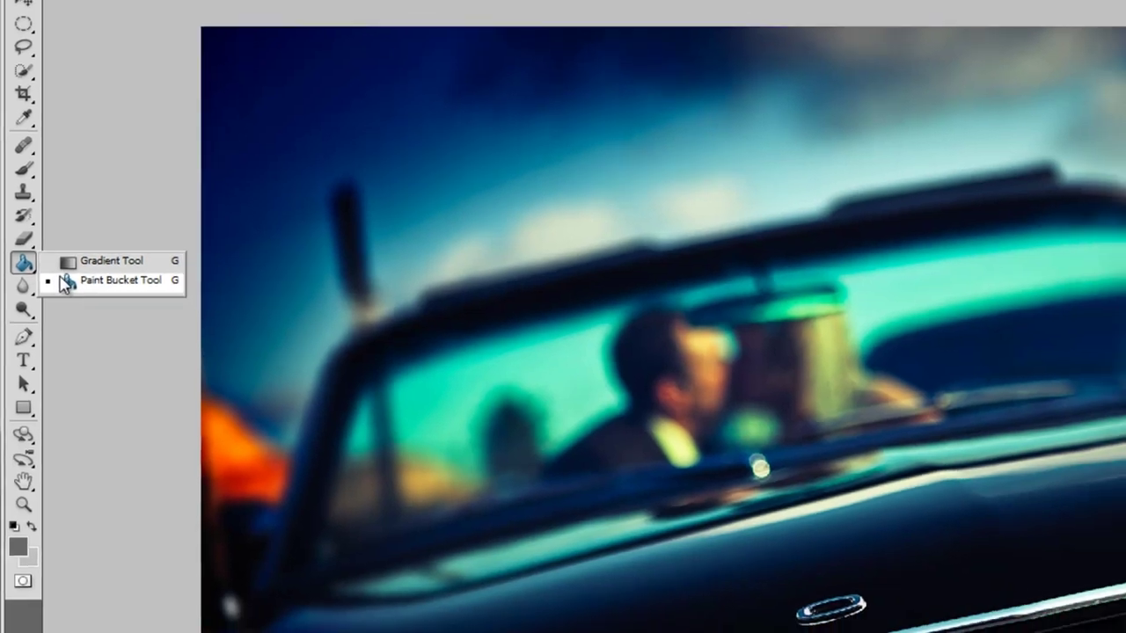
click(66, 280)
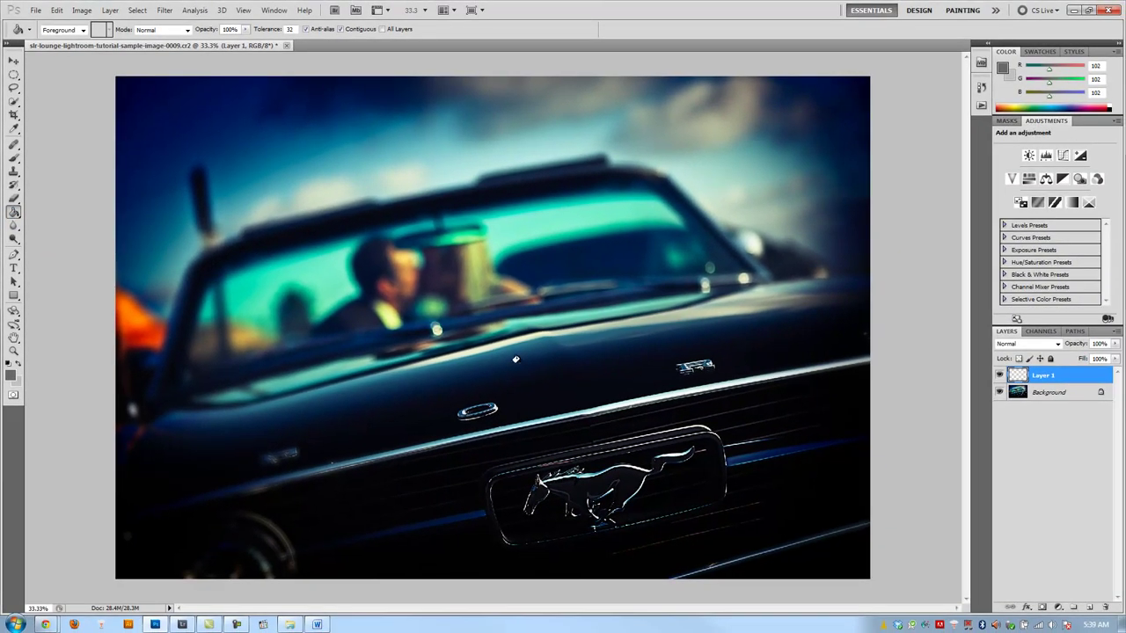
click(528, 269)
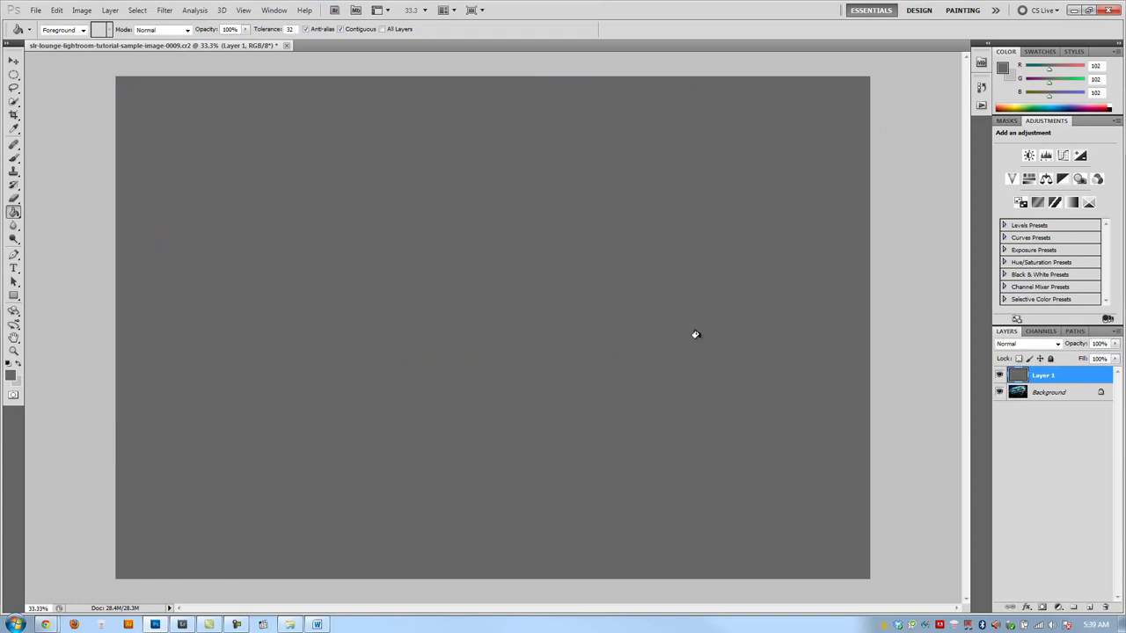
Rename the gray-filled layer as "Noise Layer" and keep it selected.
double_click(1049, 375)
text(Noise Layer)
click(1073, 395)
click(1059, 380)
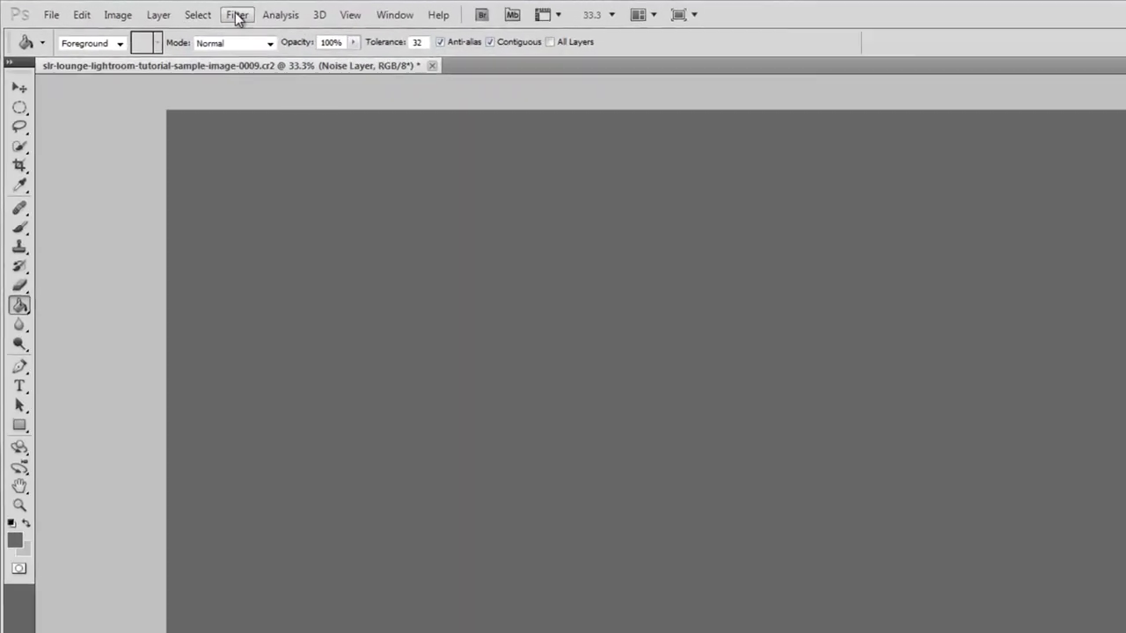
Apply Add Noise to the Noise Layer with an Amount of 18.92%, Uniform distribution and Monochromatic enabled.
click(164, 10)
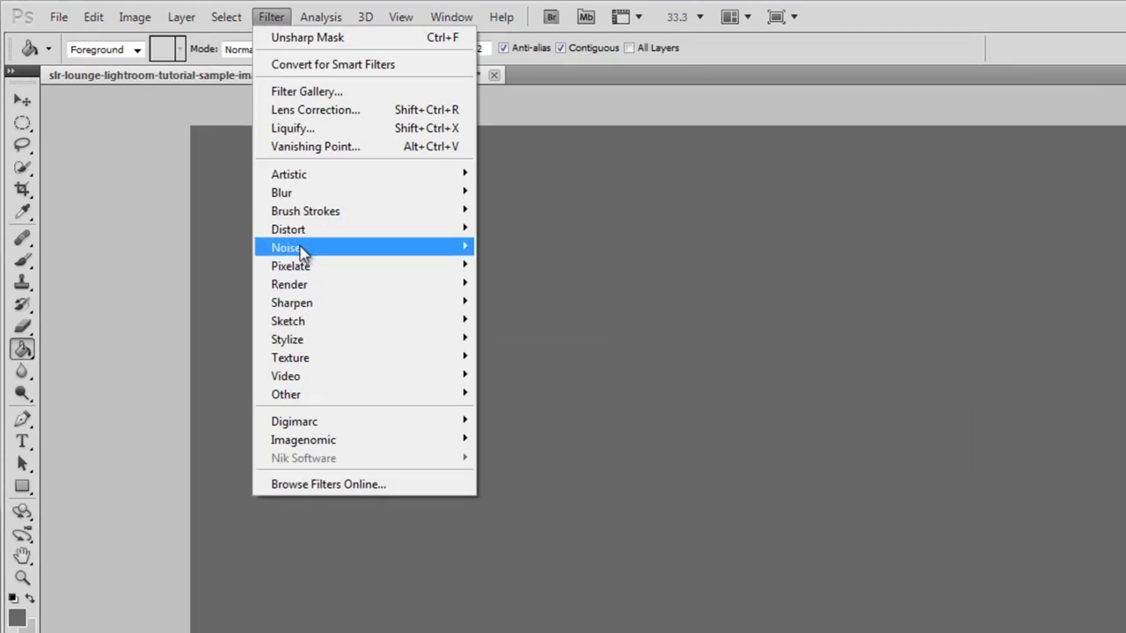
click(517, 251)
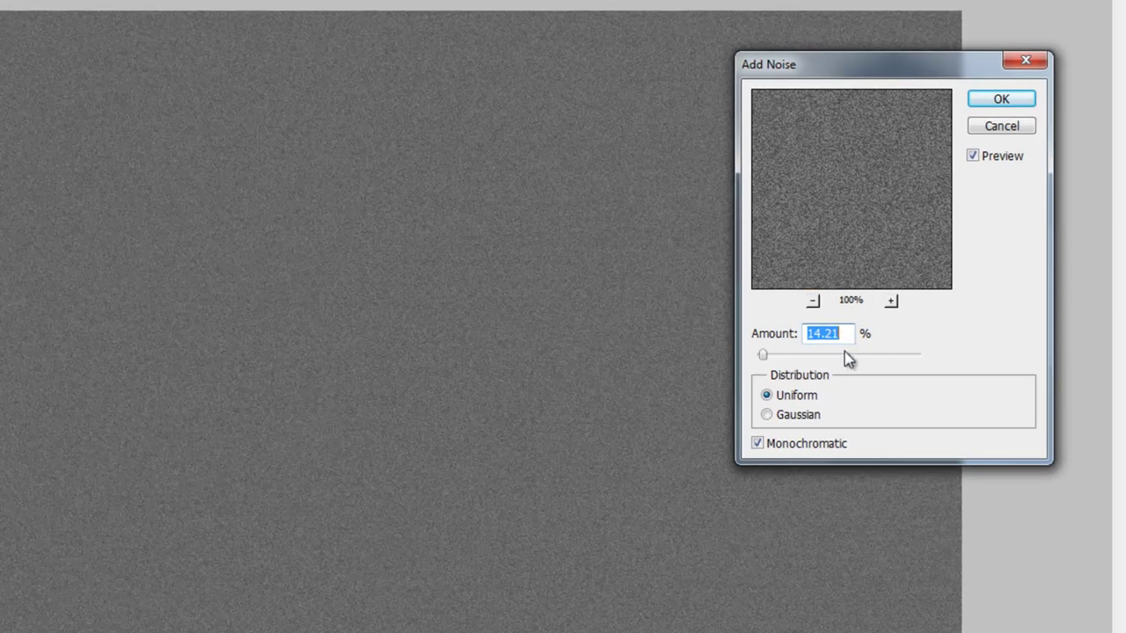
drag(787, 360, 765, 368)
click(780, 446)
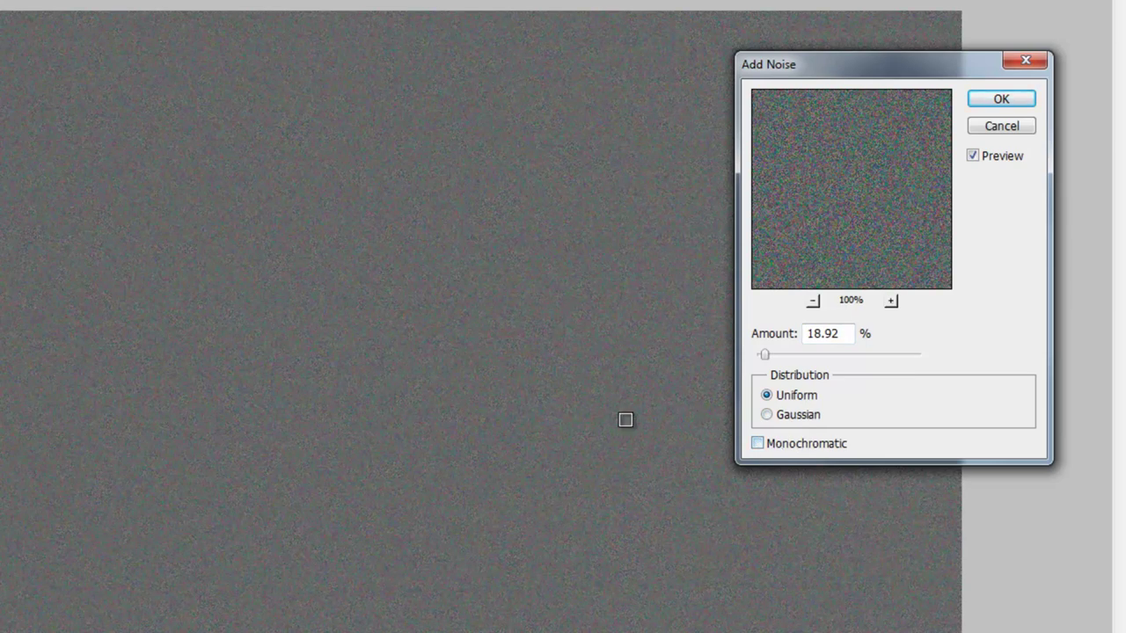
click(805, 442)
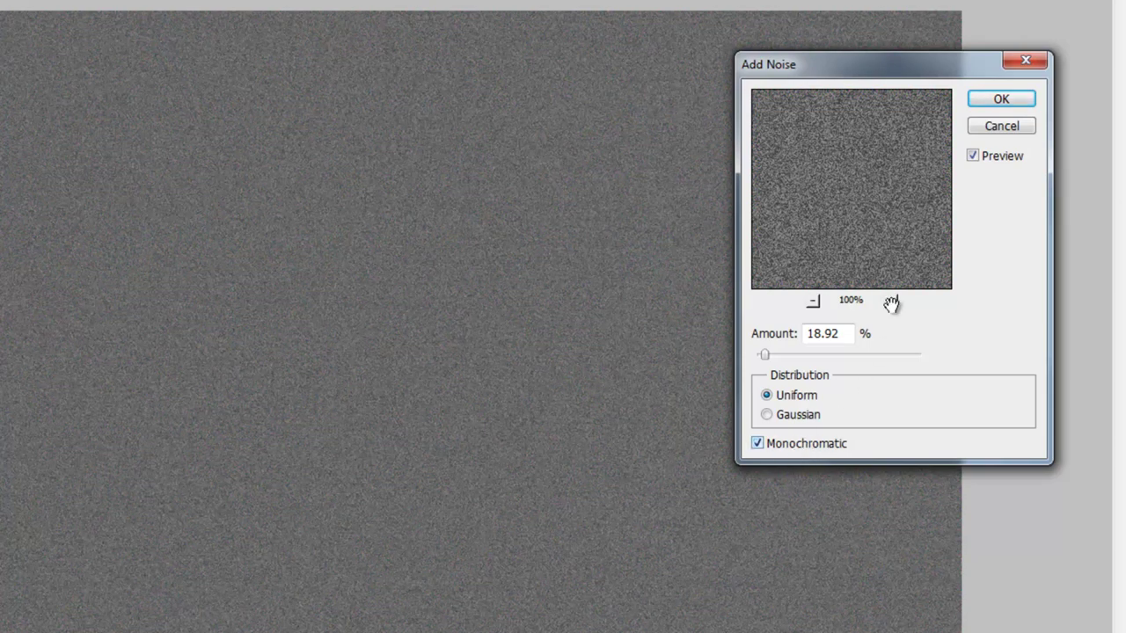
click(1002, 99)
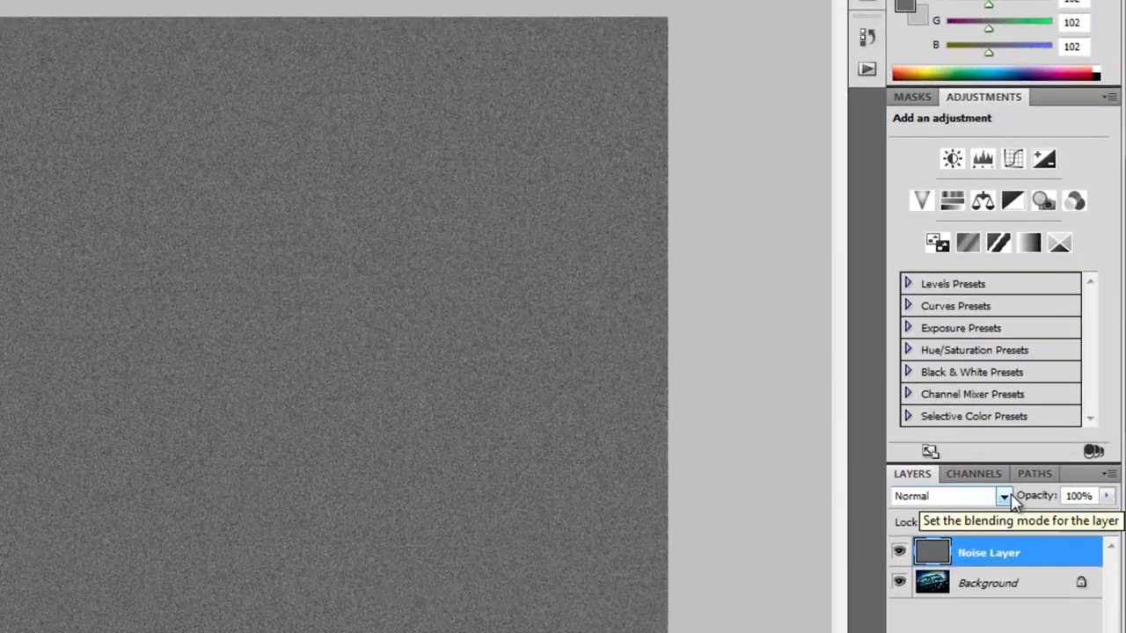
Set the Noise Layer's blending mode to Overlay and its opacity to 46%.
click(1003, 496)
click(923, 214)
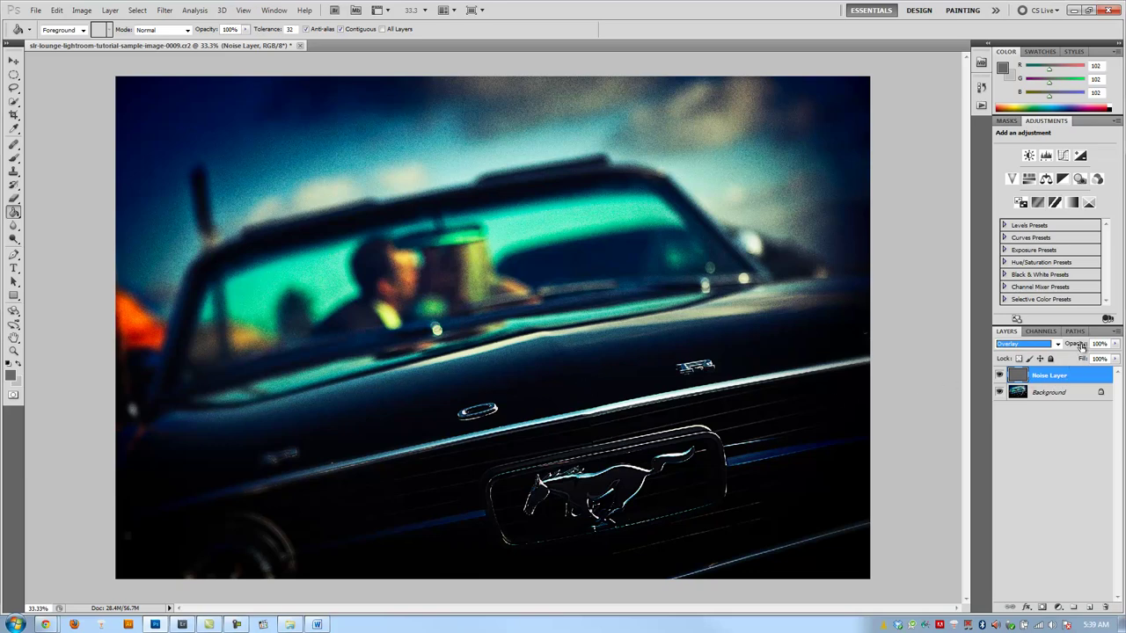
drag(1080, 346, 1049, 353)
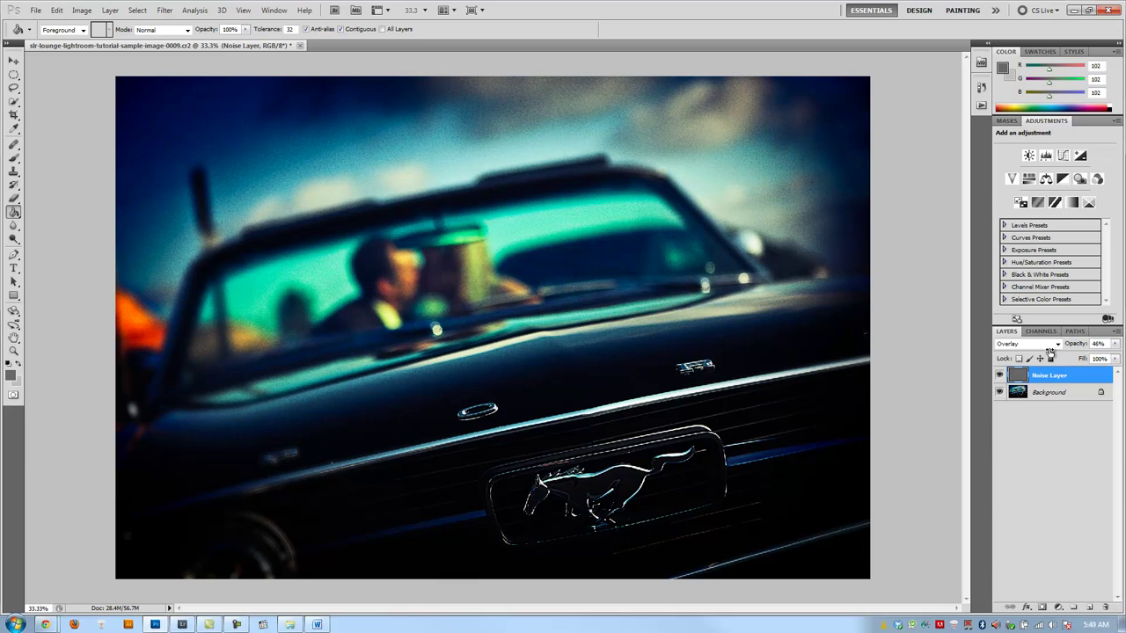